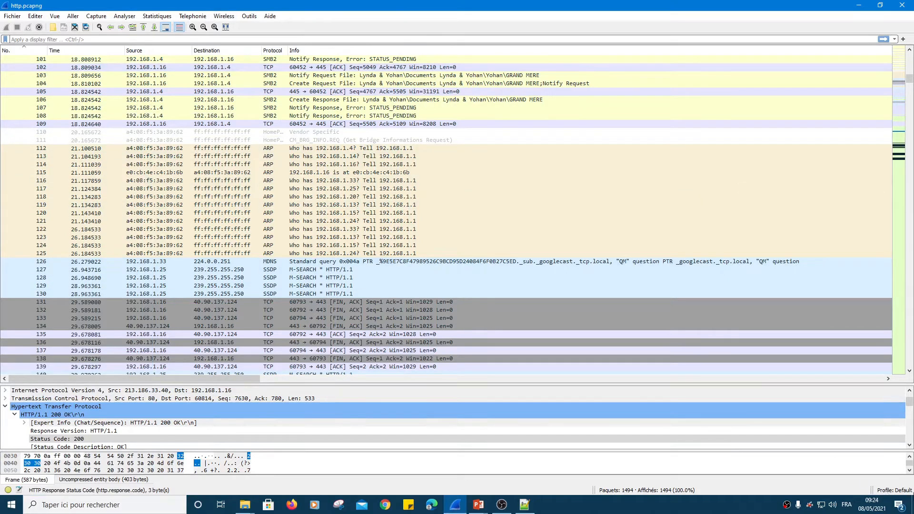
Create a new configuration profile named "tuto profil" from the default settings.
{"action": "right_click", "coordinate": [890, 493]}
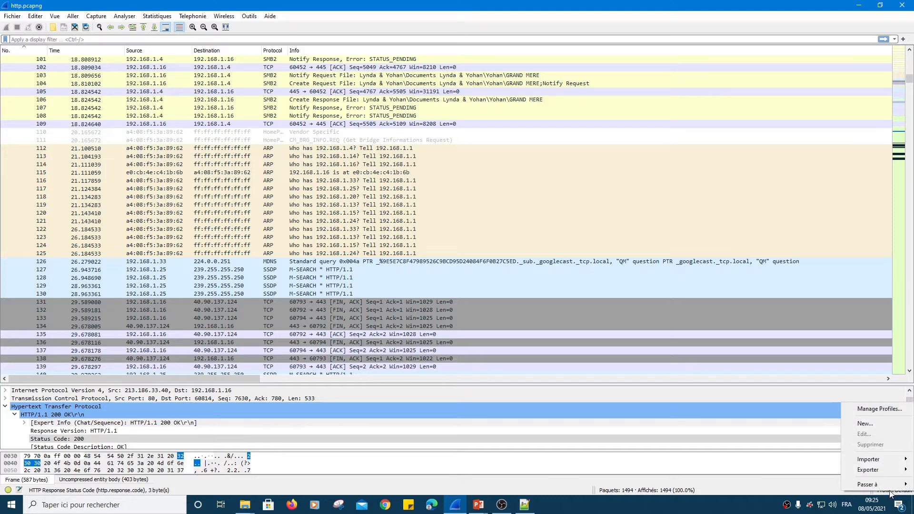
{"action": "left_click", "coordinate": [868, 426]}
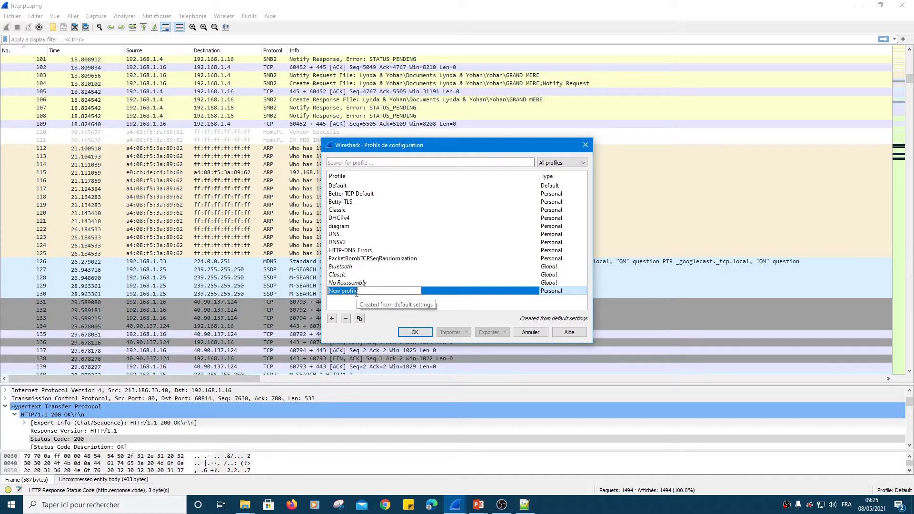
{"action": "type", "text": "tuto"}
{"action": "left_click", "coordinate": [413, 333]}
{"action": "left_click", "coordinate": [413, 333]}
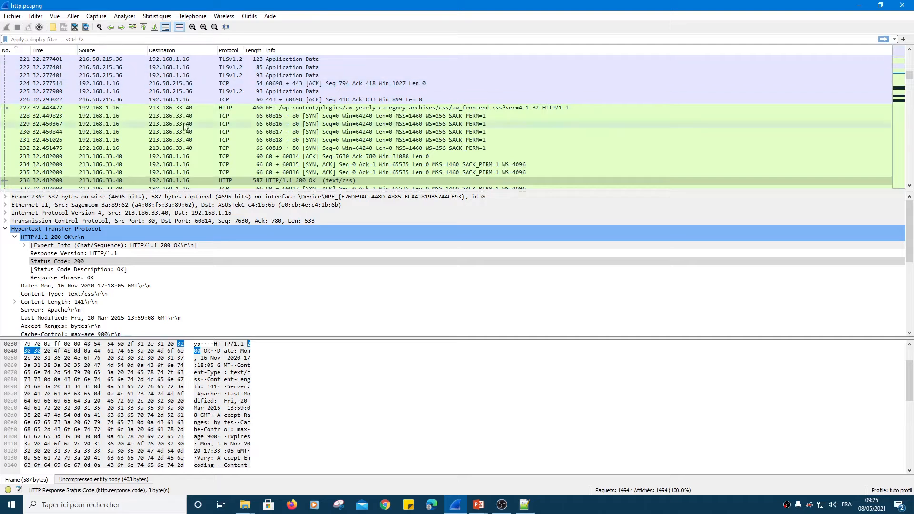
Review the available configuration profiles and the storage path of the DHCPv4 profile without changing any of them.
{"action": "left_click", "coordinate": [886, 490]}
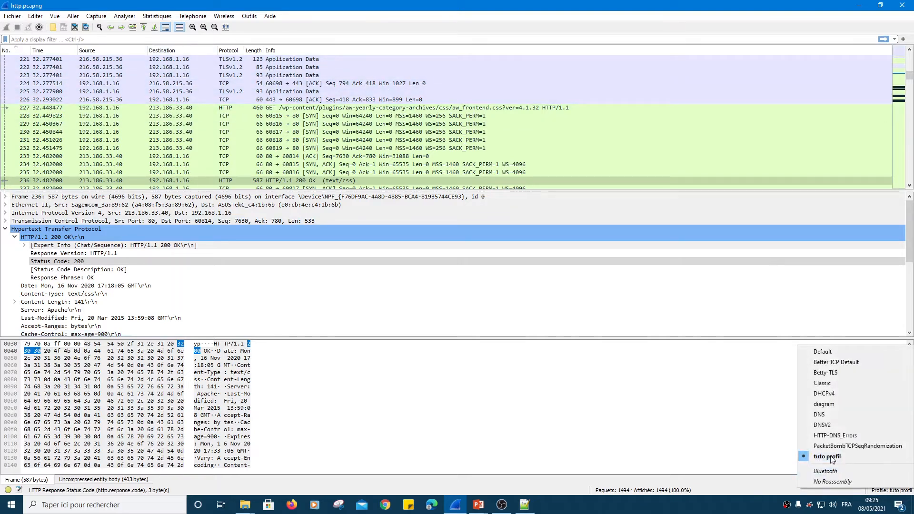
{"action": "right_click", "coordinate": [884, 491]}
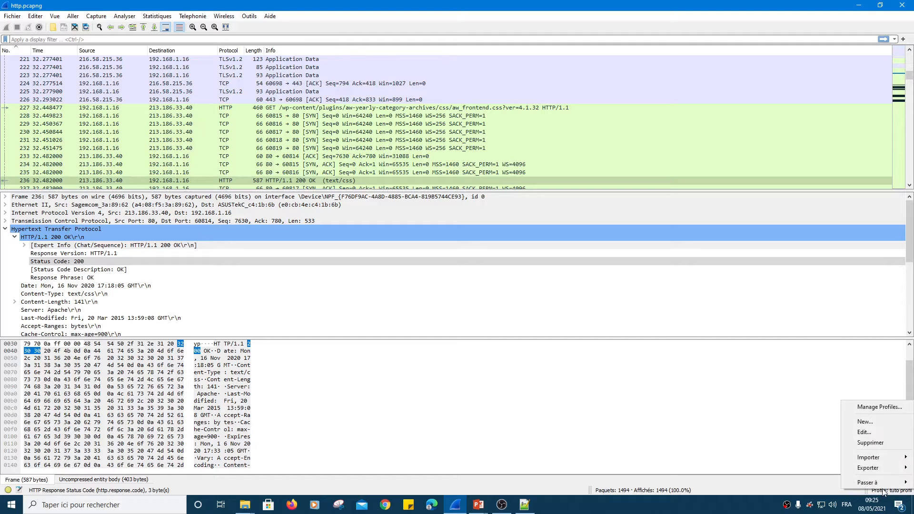
{"action": "left_click", "coordinate": [871, 408]}
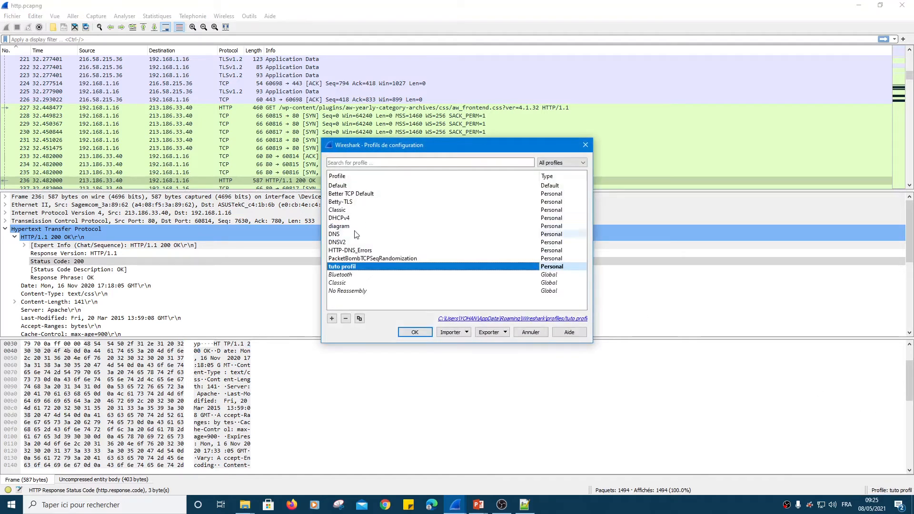
{"action": "left_click", "coordinate": [339, 211]}
{"action": "left_click", "coordinate": [340, 218]}
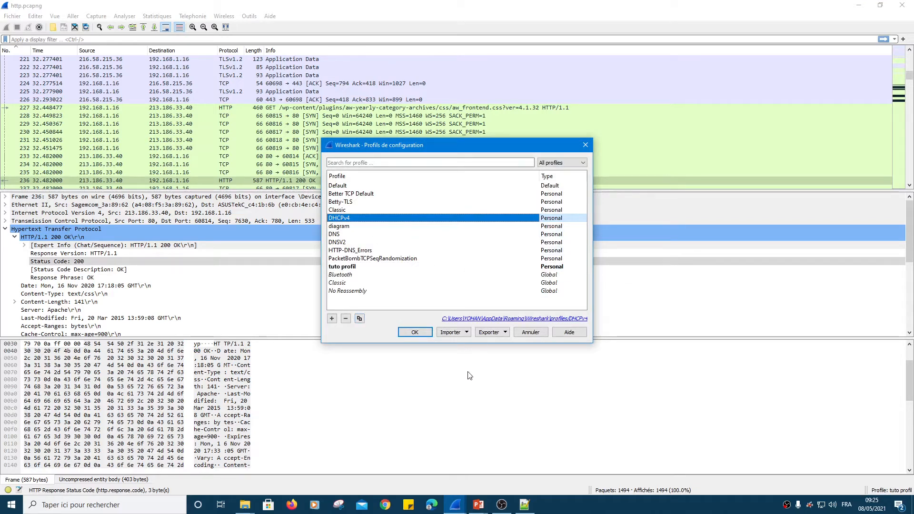
{"action": "left_click", "coordinate": [531, 333]}
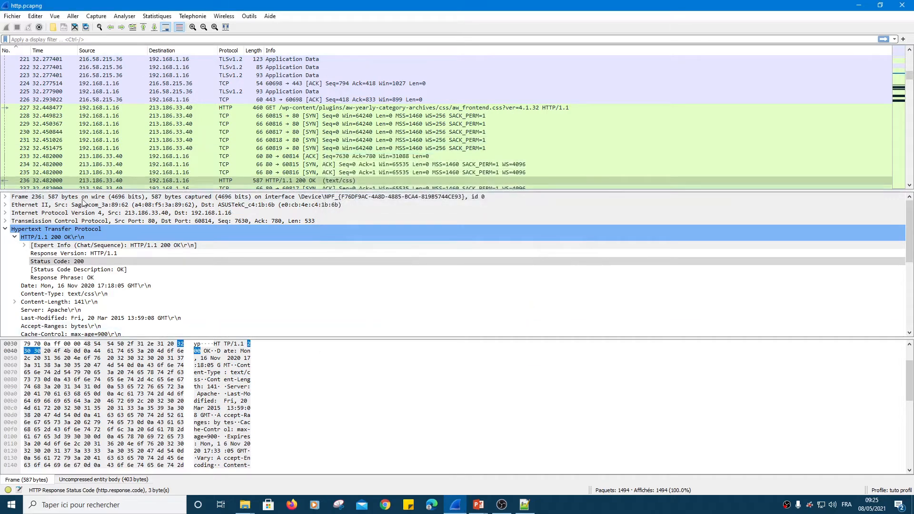
Add the HTTP response Status Code field as a packet list column and center its contents.
{"action": "scroll", "coordinate": [362, 84], "scroll_direction": "up", "scroll_amount": 6}
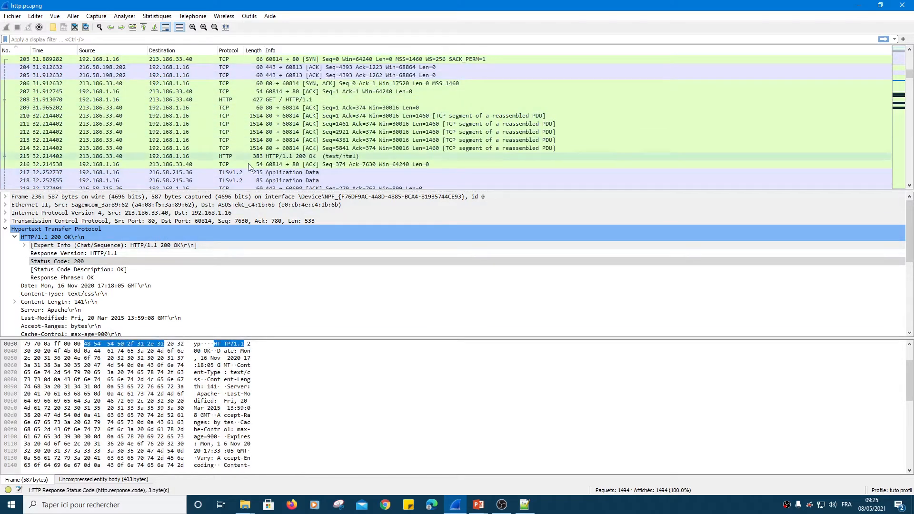
{"action": "right_click", "coordinate": [67, 266]}
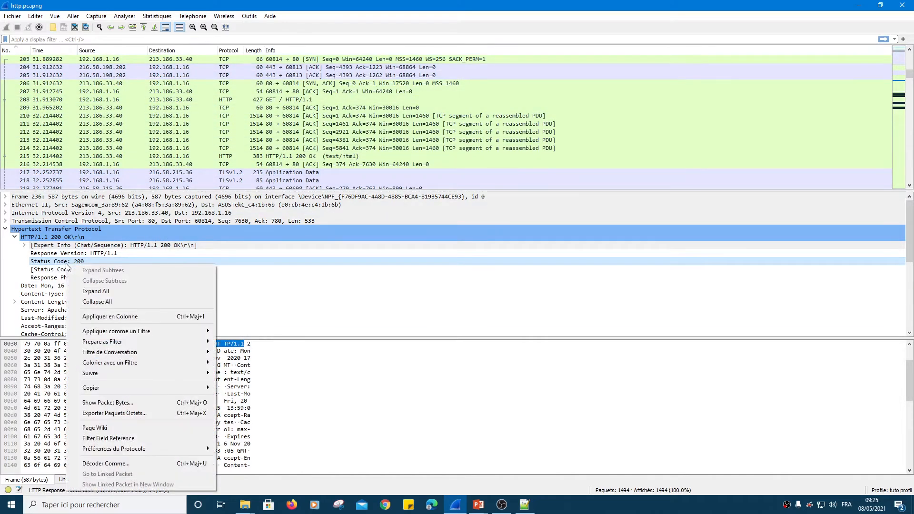
{"action": "left_click", "coordinate": [110, 317]}
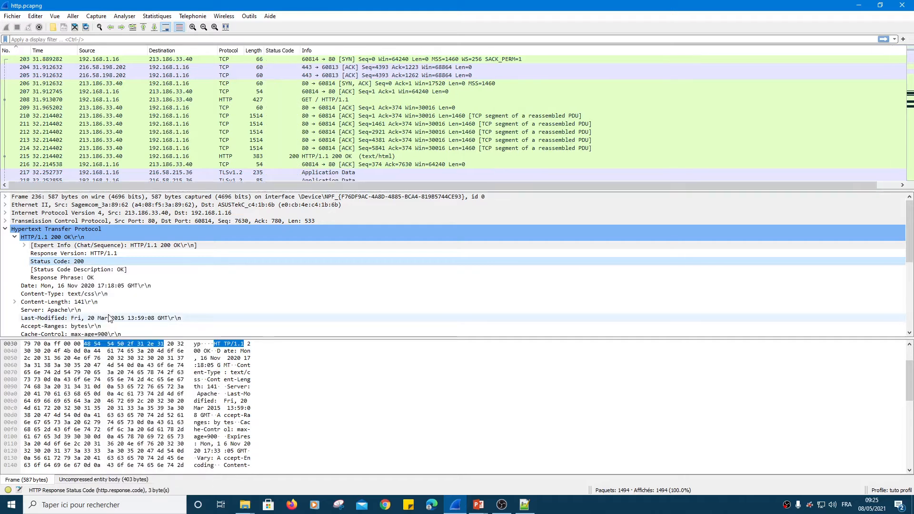
{"action": "right_click", "coordinate": [281, 56]}
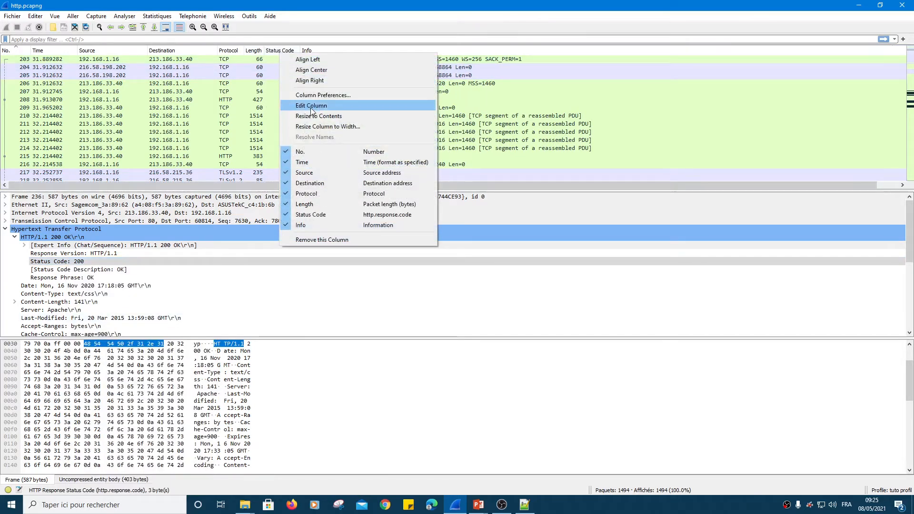
{"action": "left_click", "coordinate": [309, 70]}
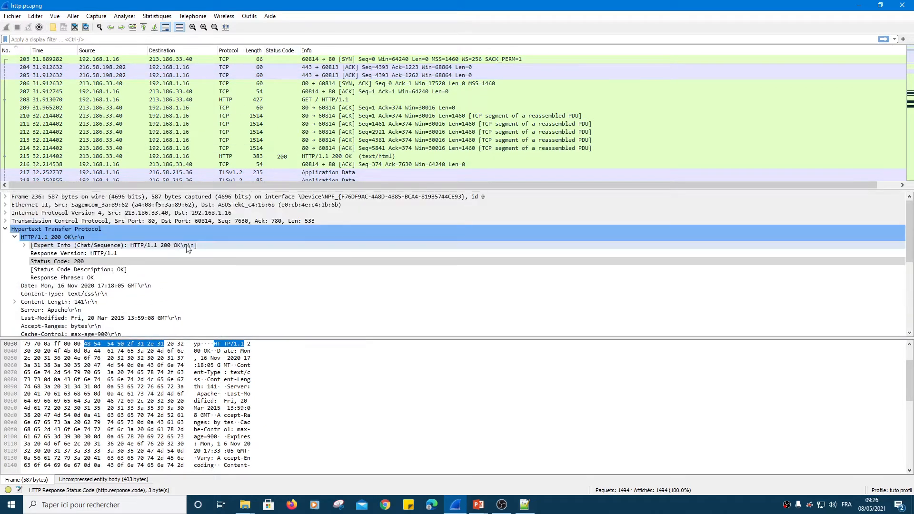
Add the iRTT field from the TCP SEQ/ACK analysis of packet 236 as a packet list column.
{"action": "left_click", "coordinate": [5, 230]}
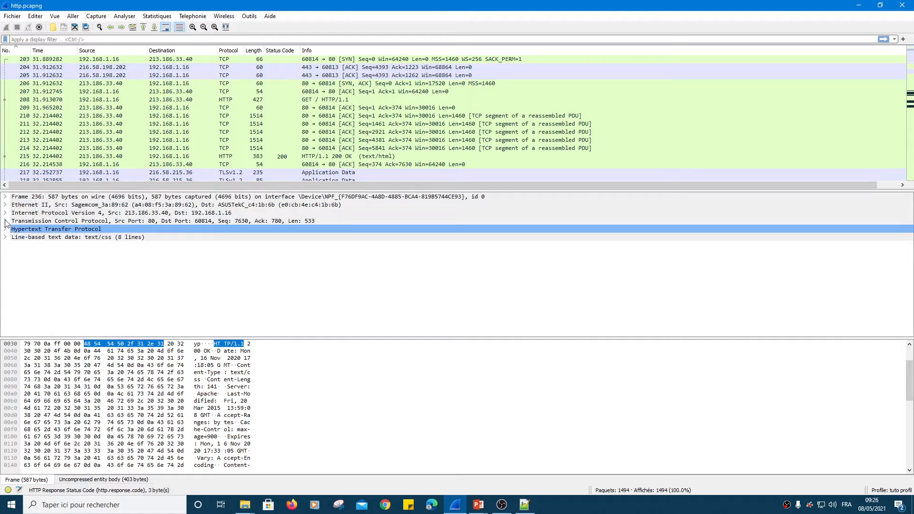
{"action": "left_click", "coordinate": [6, 221]}
{"action": "scroll", "coordinate": [26, 303], "scroll_direction": "down", "scroll_amount": 3}
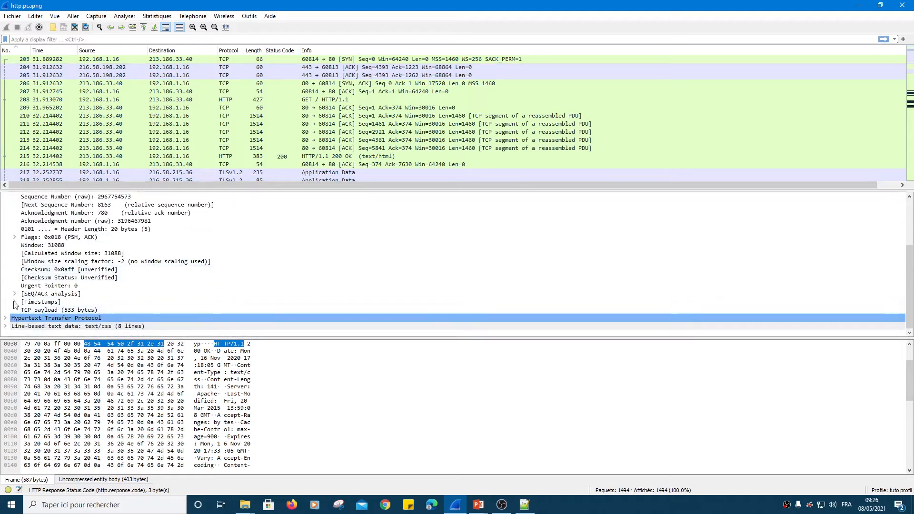
{"action": "left_click", "coordinate": [14, 294]}
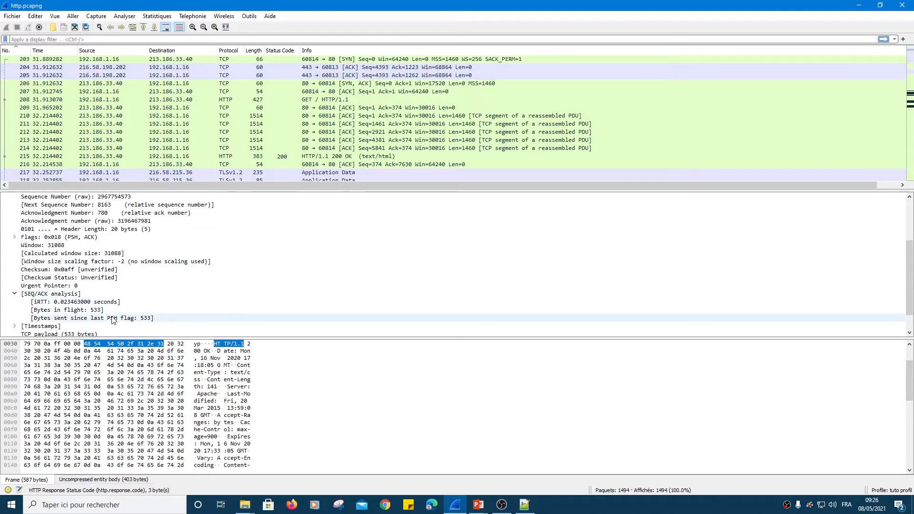
{"action": "scroll", "coordinate": [79, 301], "scroll_direction": "down", "scroll_amount": 1}
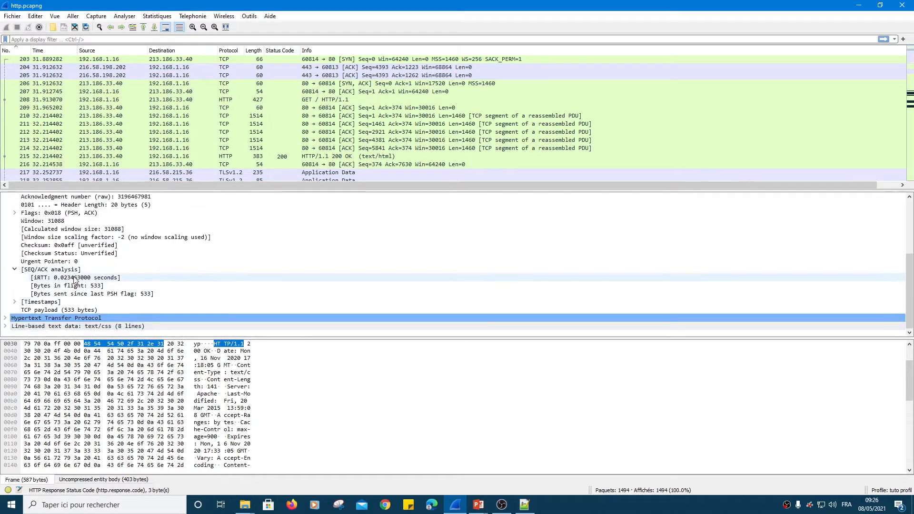
{"action": "right_click", "coordinate": [73, 277]}
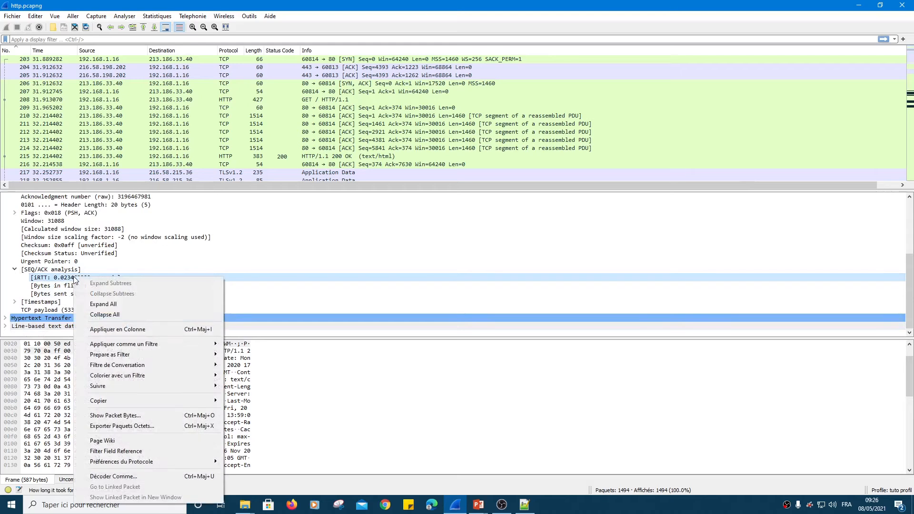
{"action": "left_click", "coordinate": [115, 330]}
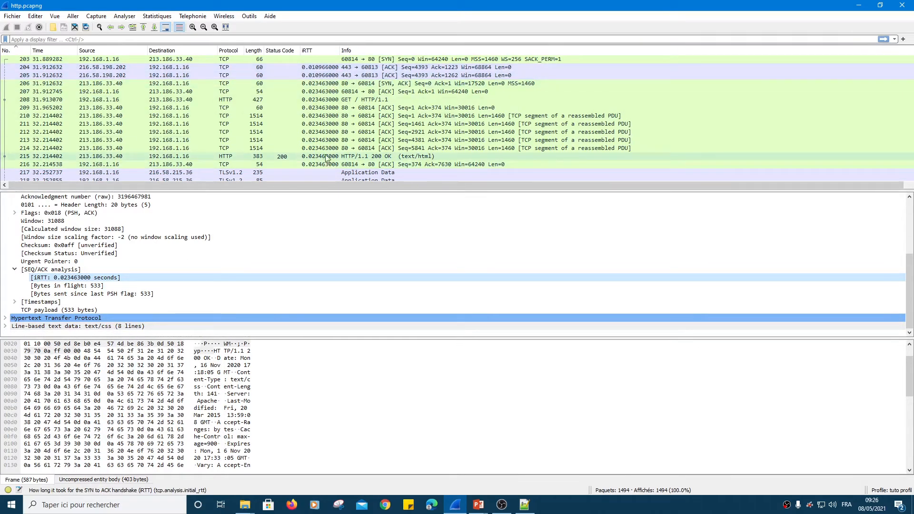
Compare the packet list columns by switching to the Default profile and back to tuto profil, and look through the packets.
{"action": "left_click", "coordinate": [888, 491]}
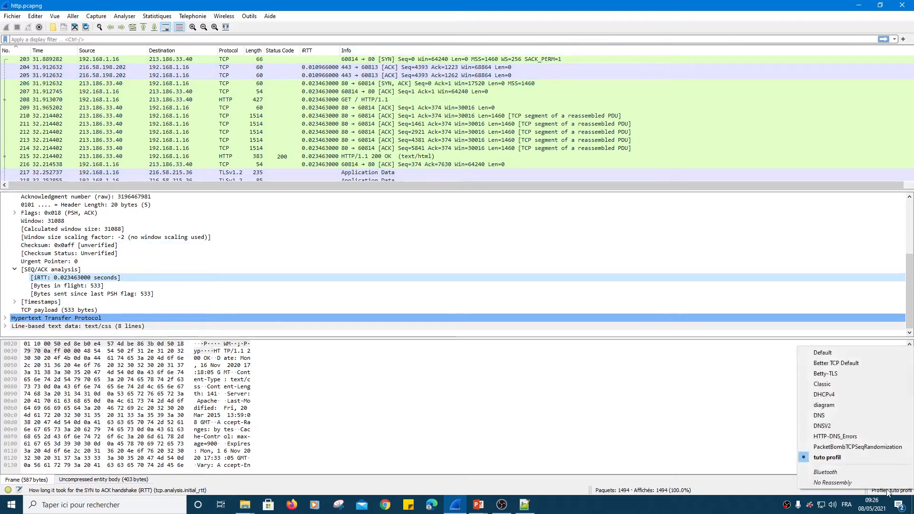
{"action": "left_click", "coordinate": [833, 354]}
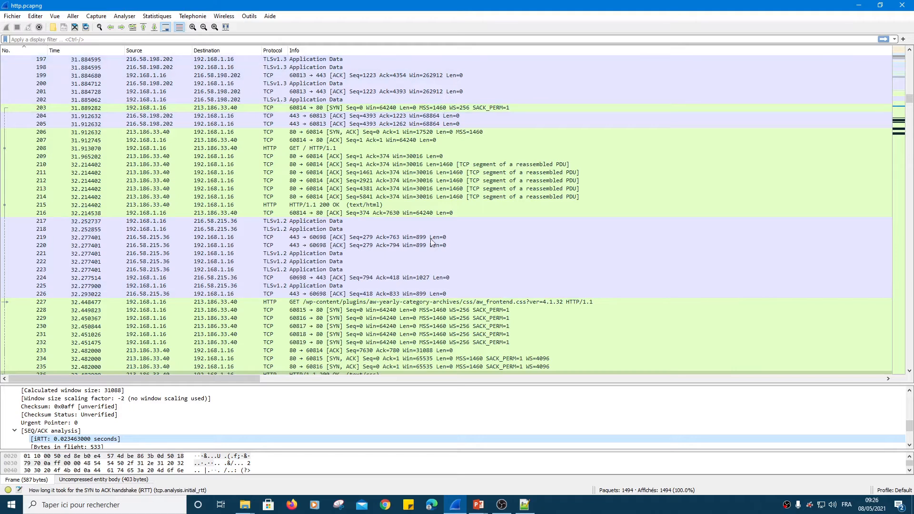
{"action": "left_click", "coordinate": [887, 492]}
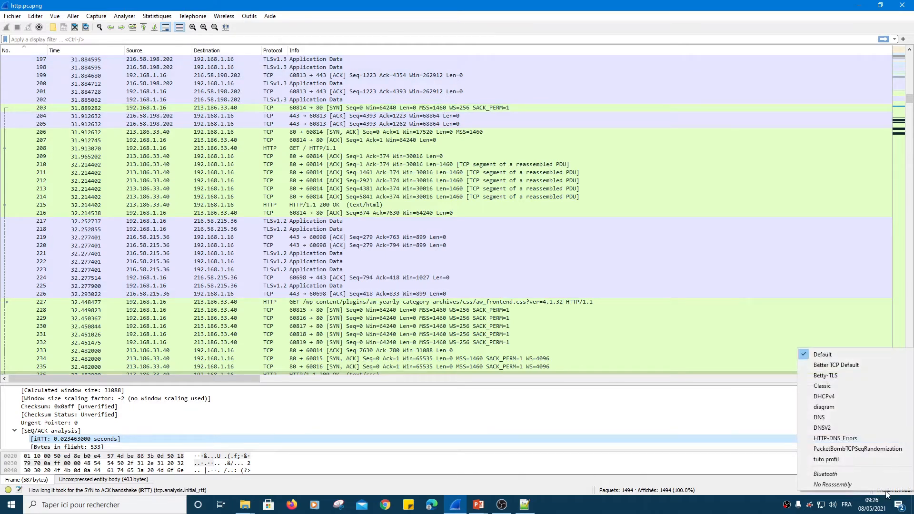
{"action": "left_click", "coordinate": [833, 460]}
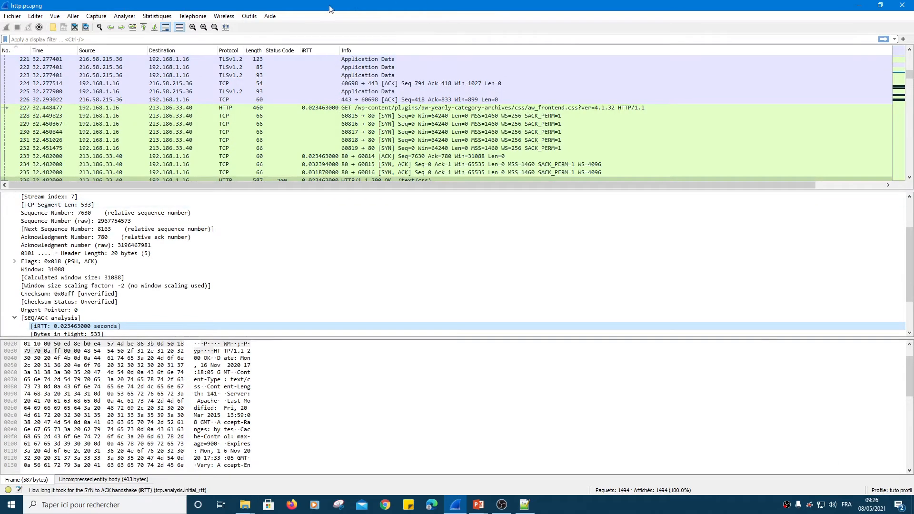
{"action": "scroll", "coordinate": [259, 144], "scroll_direction": "down", "scroll_amount": 4}
{"action": "scroll", "coordinate": [285, 136], "scroll_direction": "up", "scroll_amount": 6}
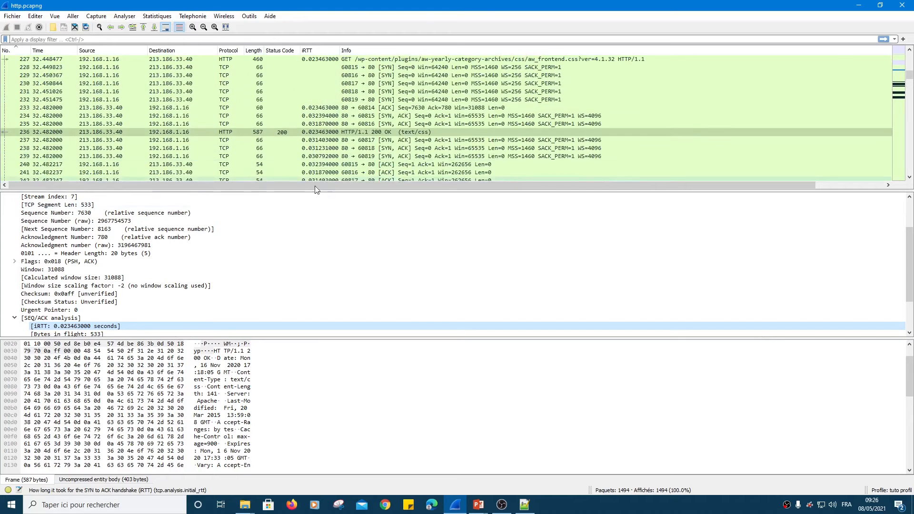
{"action": "scroll", "coordinate": [331, 196], "scroll_direction": "up", "scroll_amount": 2}
{"action": "scroll", "coordinate": [347, 143], "scroll_direction": "up", "scroll_amount": 1}
{"action": "scroll", "coordinate": [346, 143], "scroll_direction": "up", "scroll_amount": 9}
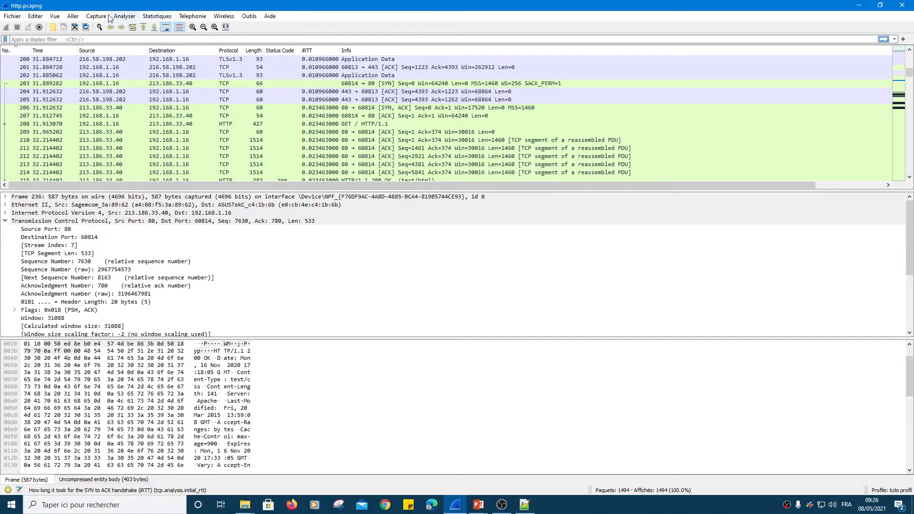
Open the I/O Graphs for the http.pcapng capture.
{"action": "left_click", "coordinate": [171, 18]}
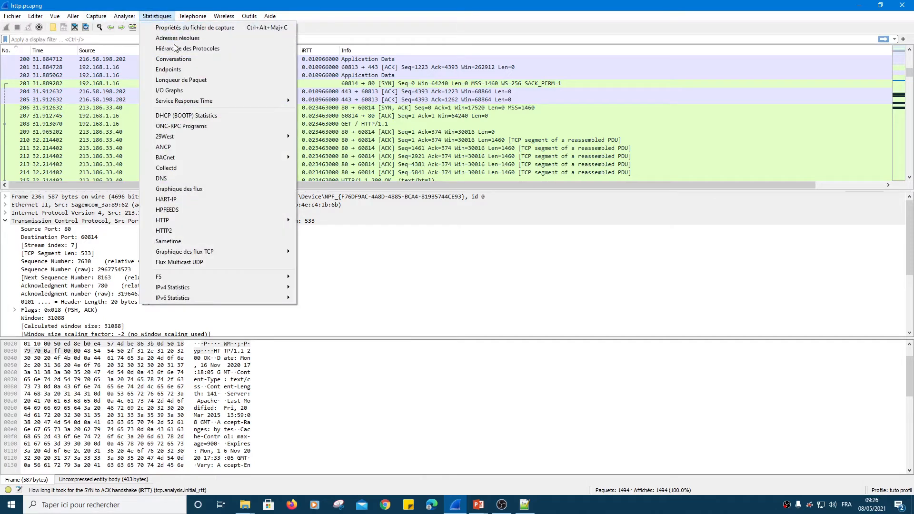
{"action": "left_click", "coordinate": [167, 90]}
{"action": "scroll", "coordinate": [437, 294], "scroll_direction": "down", "scroll_amount": 2}
{"action": "scroll", "coordinate": [427, 319], "scroll_direction": "up", "scroll_amount": 2}
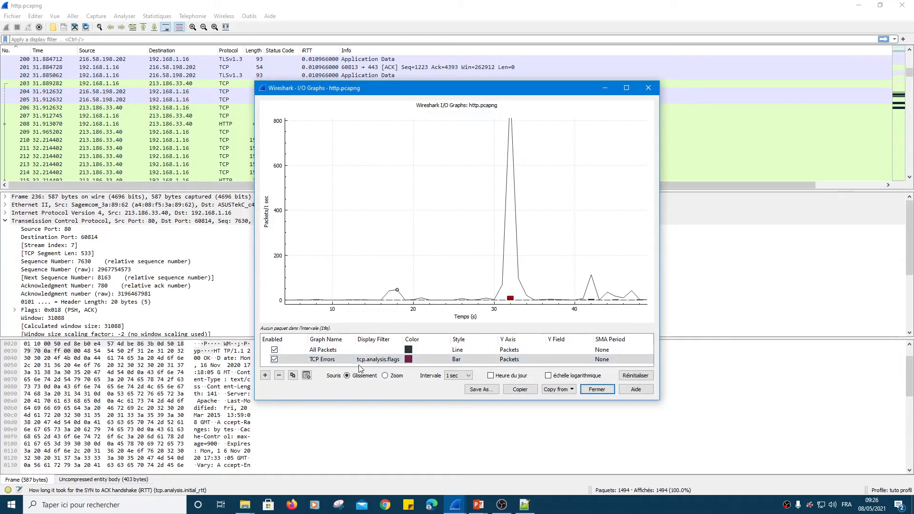
Add an enabled graph named "http" with the display filter http.
{"action": "left_click", "coordinate": [266, 376]}
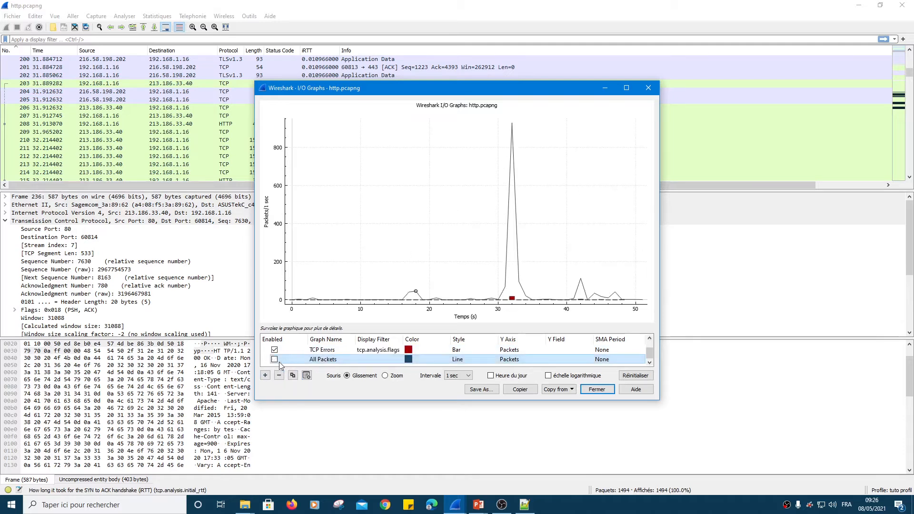
{"action": "double_click", "coordinate": [326, 362]}
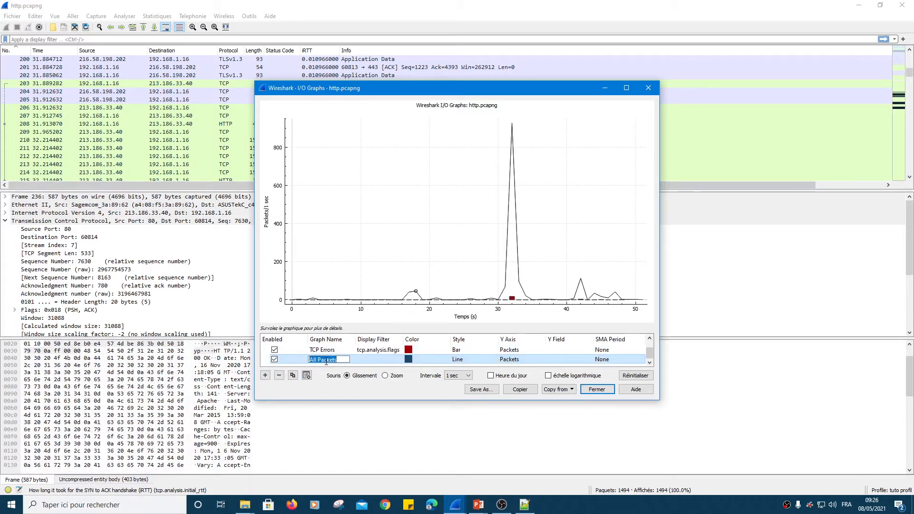
{"action": "type", "text": "http"}
{"action": "key", "text": "Return"}
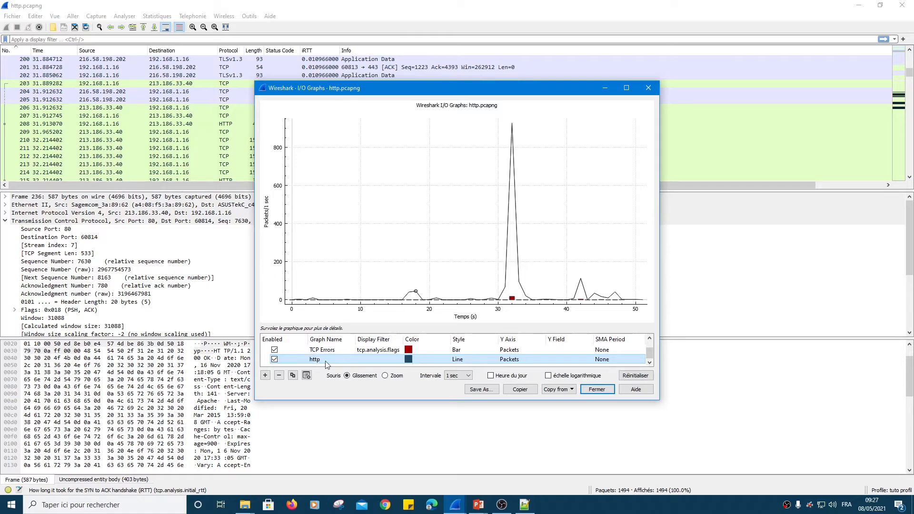
{"action": "double_click", "coordinate": [379, 359]}
{"action": "type", "text": "http"}
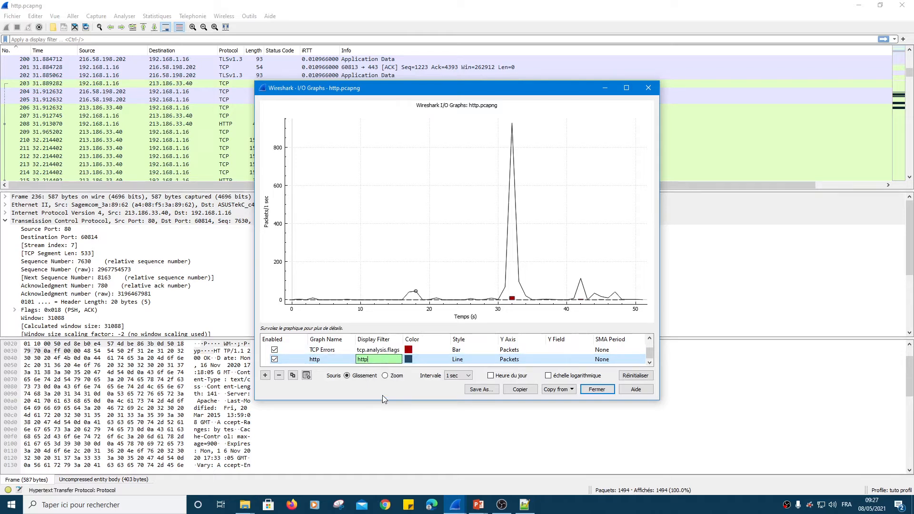
Set the http graph's color to bright green and its style to Diamond.
{"action": "double_click", "coordinate": [408, 359]}
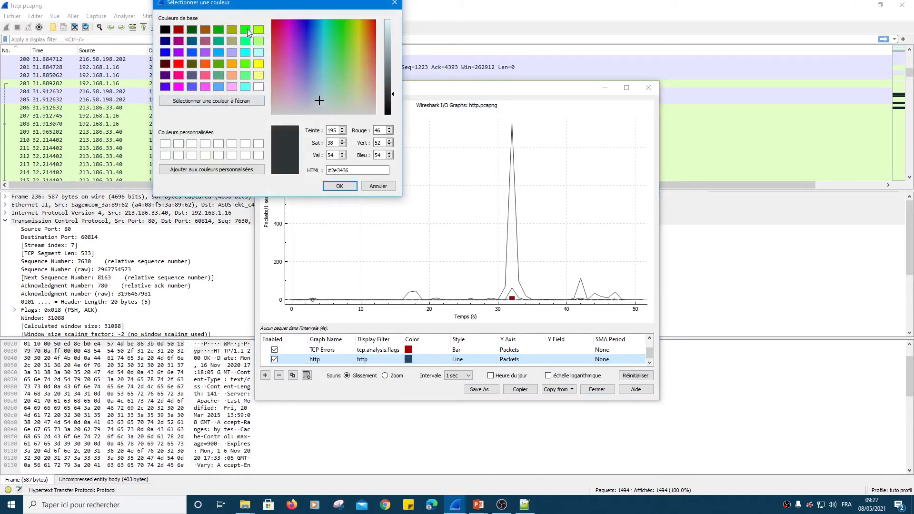
{"action": "left_click", "coordinate": [245, 30]}
{"action": "left_click", "coordinate": [339, 186]}
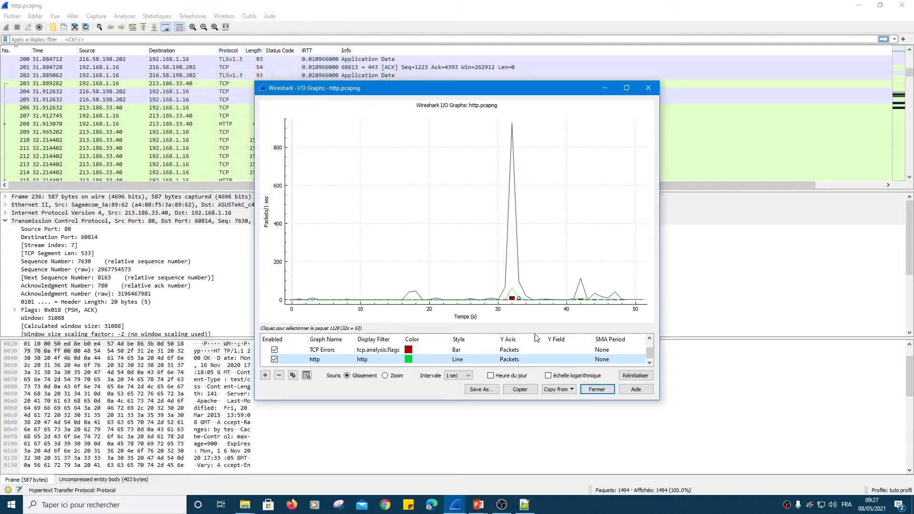
{"action": "double_click", "coordinate": [458, 360]}
{"action": "left_click", "coordinate": [458, 360]}
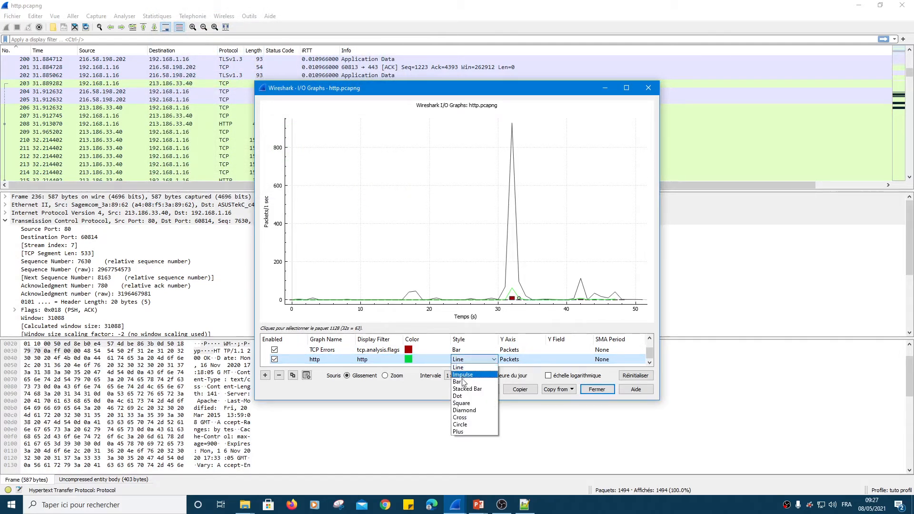
{"action": "left_click", "coordinate": [460, 410]}
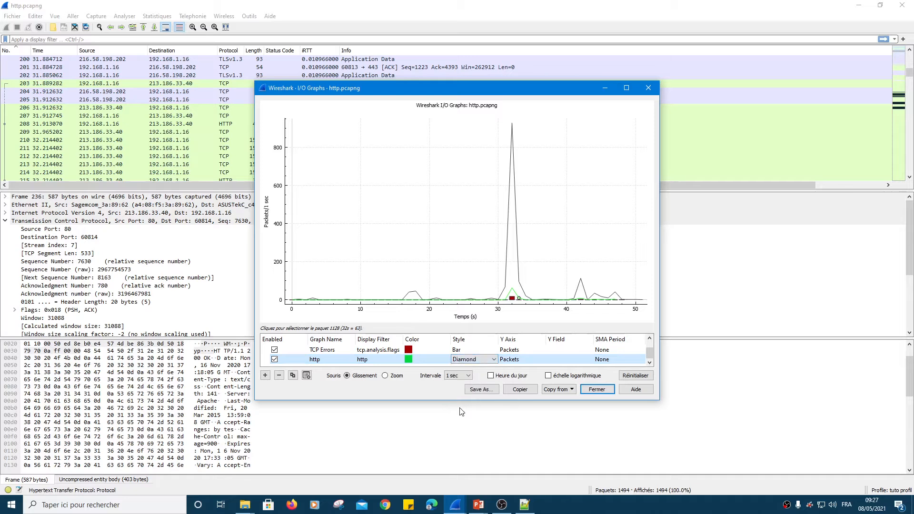
Apply the http graph's Diamond style and close the I/O Graphs window.
{"action": "left_click", "coordinate": [422, 247]}
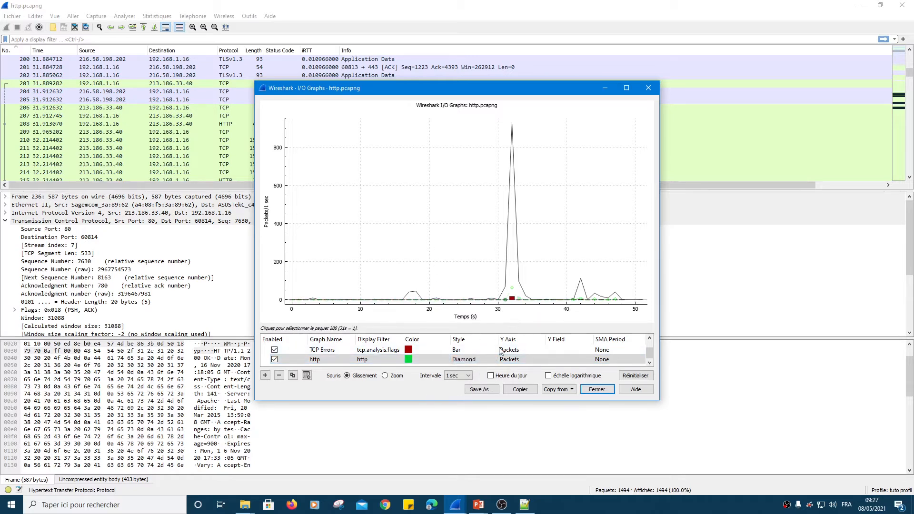
{"action": "left_click", "coordinate": [596, 389]}
{"action": "scroll", "coordinate": [303, 141], "scroll_direction": "up", "scroll_amount": 2}
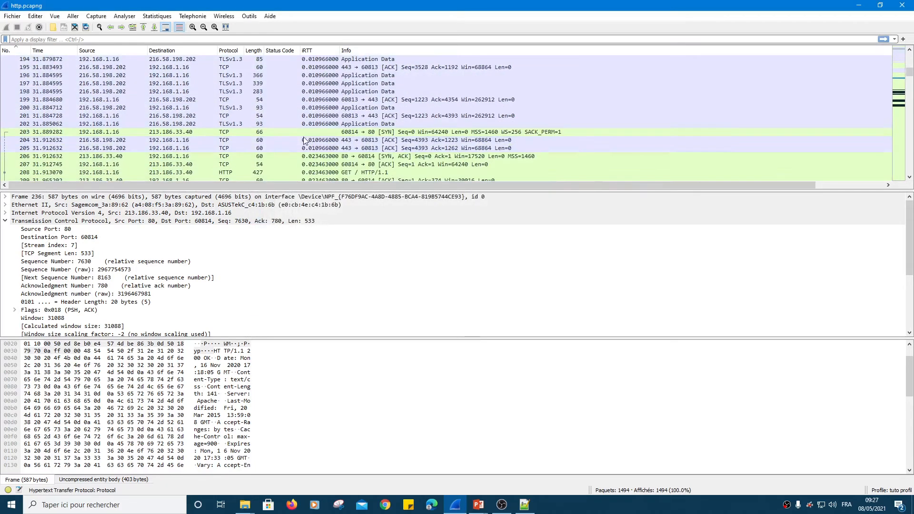
Switch to the Default profile and open its I/O Graphs for comparison.
{"action": "left_click", "coordinate": [882, 493]}
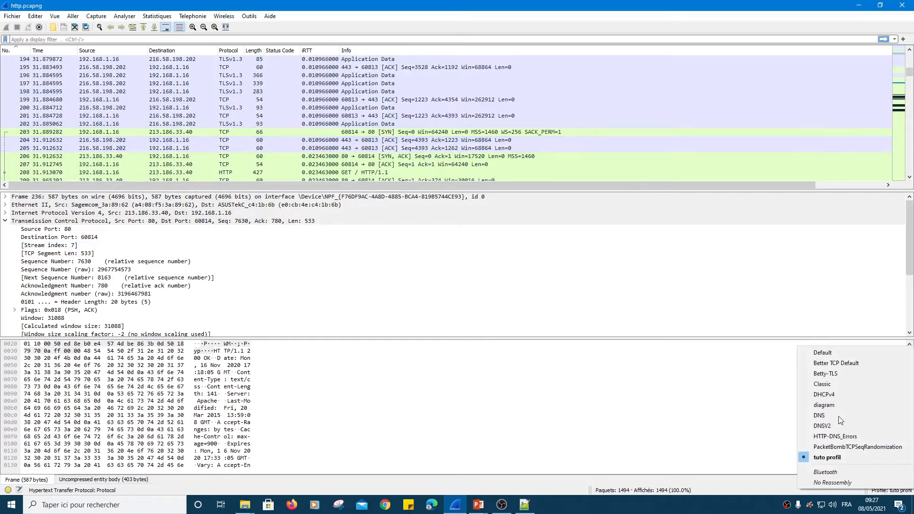
{"action": "left_click", "coordinate": [824, 355]}
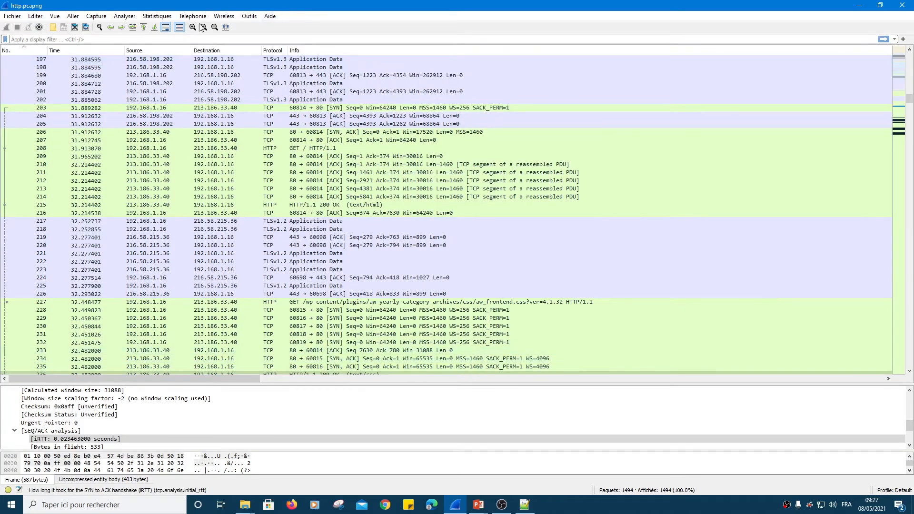
{"action": "left_click", "coordinate": [157, 18]}
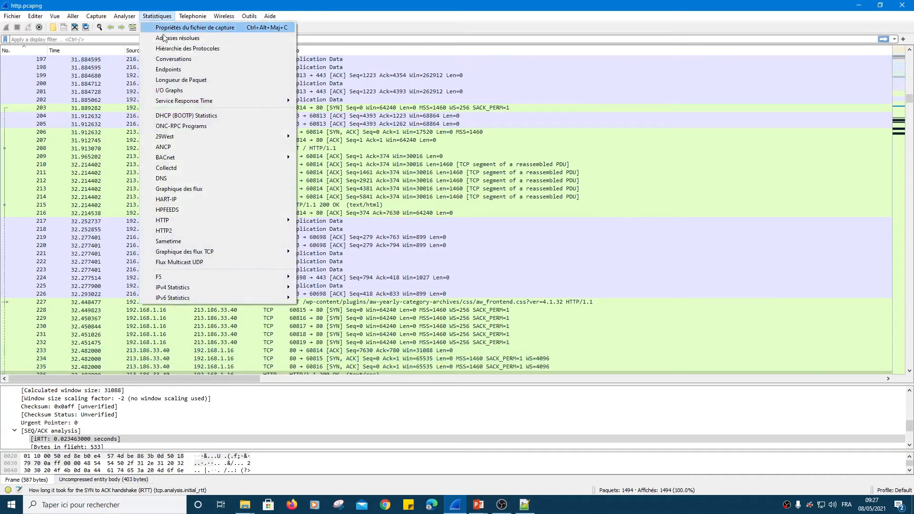
{"action": "left_click", "coordinate": [170, 91]}
Enlarge the I/O Graphs window to examine all graphs defined in the Default profile, and close it.
{"action": "scroll", "coordinate": [335, 360], "scroll_direction": "down", "scroll_amount": 2}
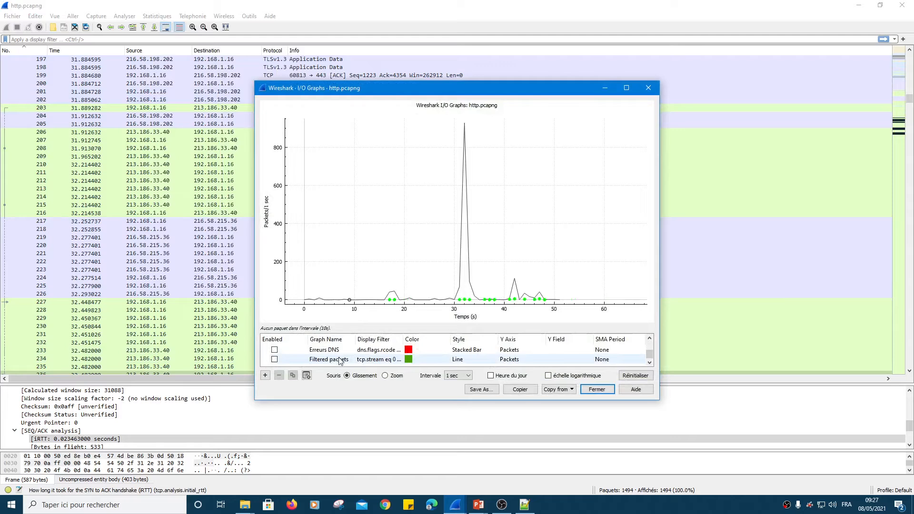
{"action": "scroll", "coordinate": [343, 367], "scroll_direction": "up", "scroll_amount": 2}
{"action": "scroll", "coordinate": [322, 366], "scroll_direction": "down", "scroll_amount": 2}
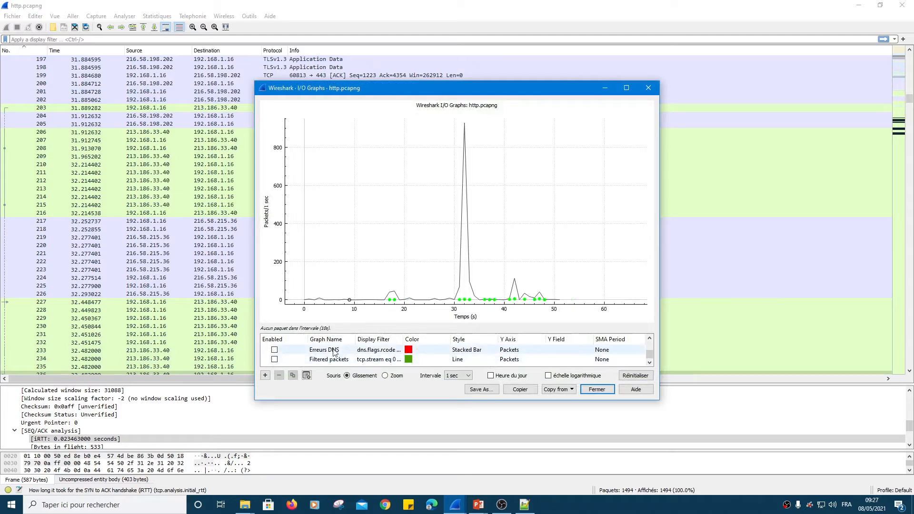
{"action": "scroll", "coordinate": [362, 362], "scroll_direction": "up", "scroll_amount": 2}
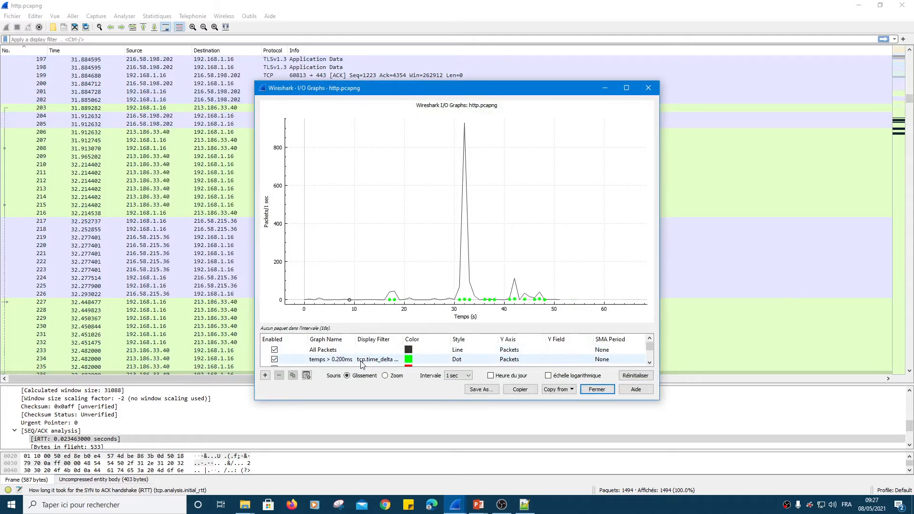
{"action": "scroll", "coordinate": [361, 365], "scroll_direction": "down", "scroll_amount": 2}
{"action": "left_click_drag", "start_coordinate": [415, 401], "coordinate": [411, 470]}
{"action": "left_click_drag", "start_coordinate": [473, 382], "coordinate": [473, 293]}
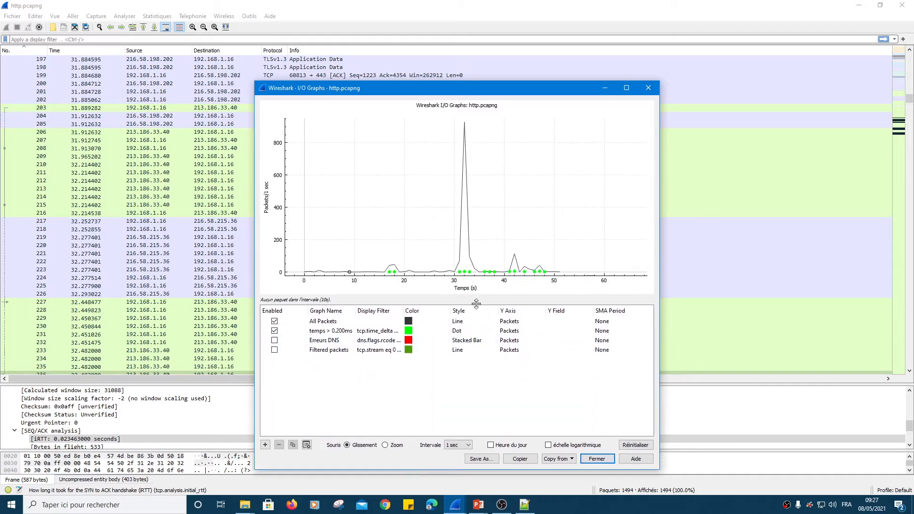
{"action": "left_click", "coordinate": [597, 459]}
Switch back to tuto profil and check the graphs defined in its I/O Graphs window.
{"action": "left_click", "coordinate": [888, 492]}
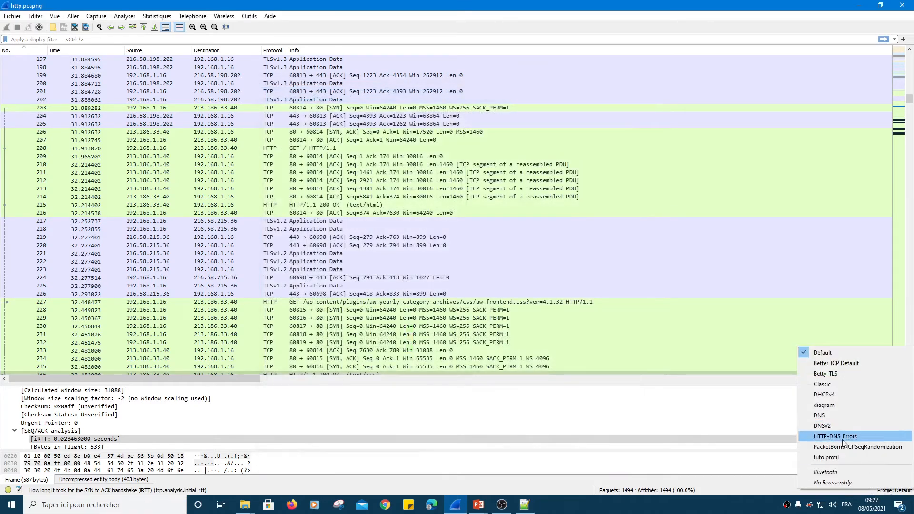
{"action": "left_click", "coordinate": [837, 459]}
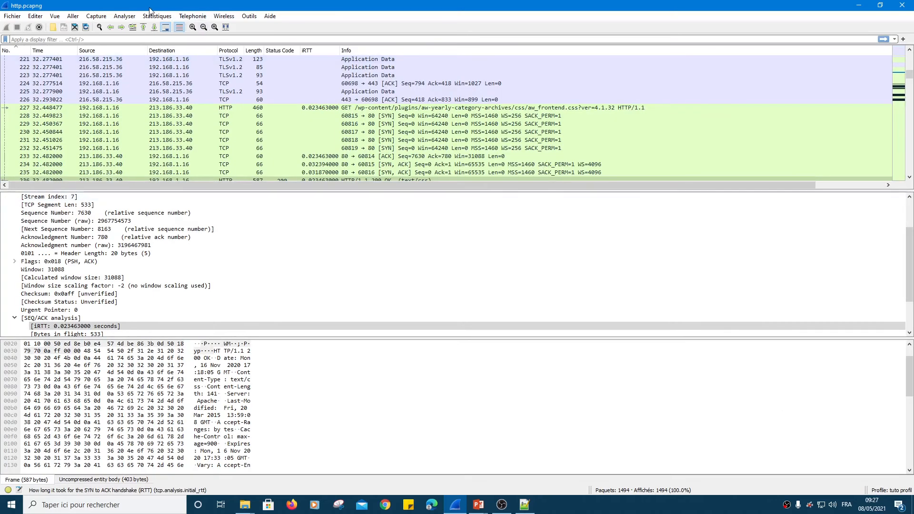
{"action": "left_click", "coordinate": [150, 14]}
{"action": "left_click", "coordinate": [184, 93]}
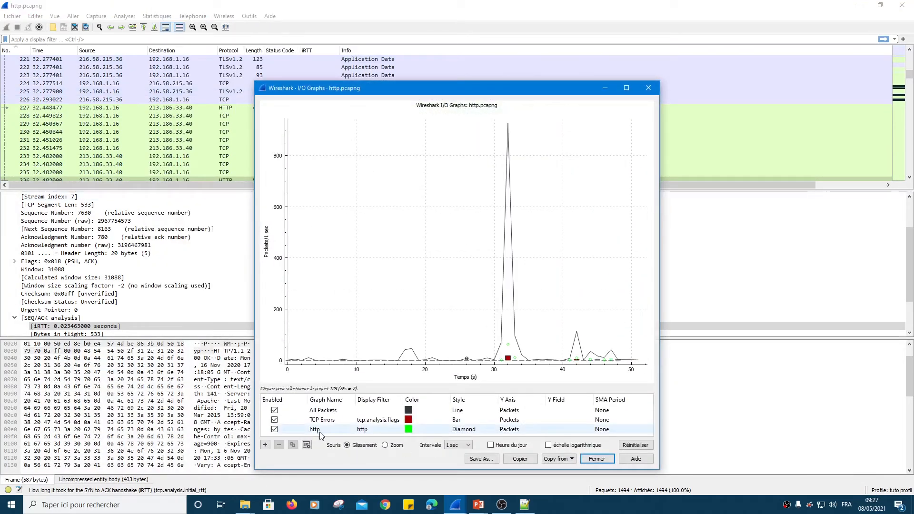
{"action": "left_click", "coordinate": [608, 460]}
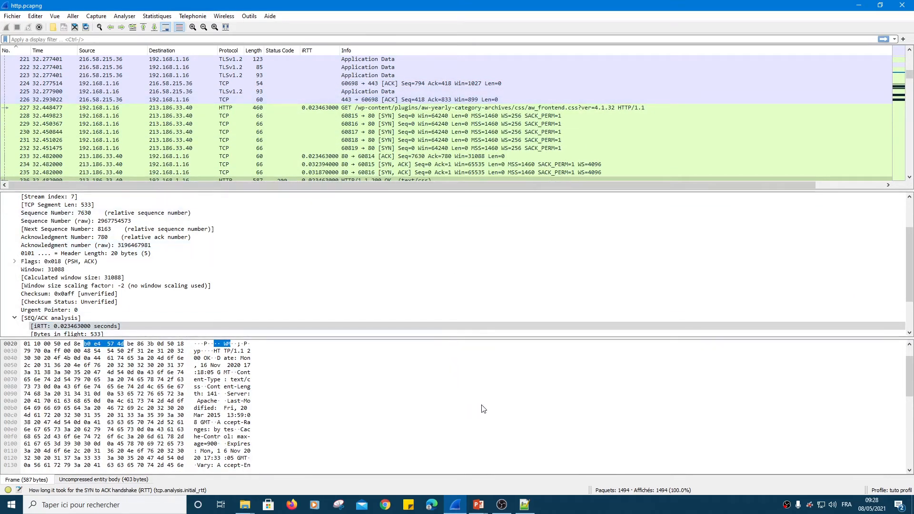
Import the Troubleshooting - Laura Chappell profile from its directory on the Desktop (Bureau) and switch to it.
{"action": "left_click", "coordinate": [883, 491]}
{"action": "right_click", "coordinate": [882, 491]}
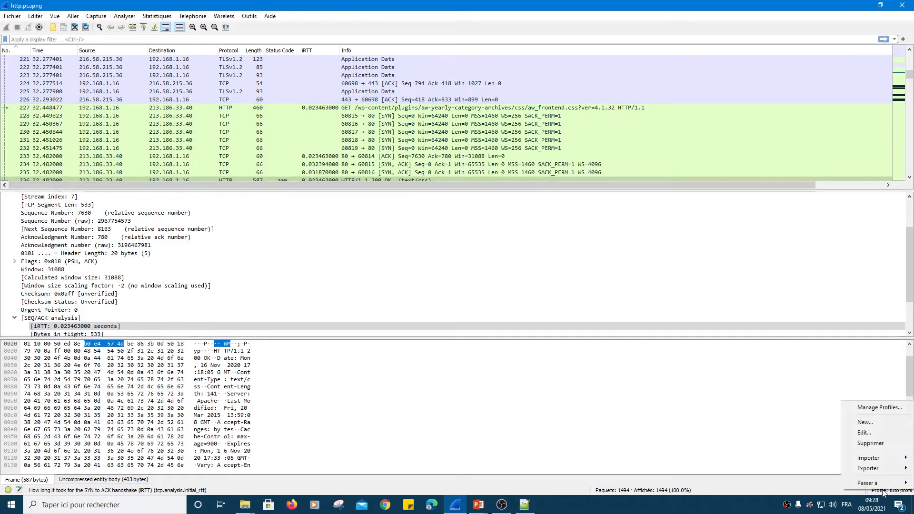
{"action": "mouse_move", "coordinate": [880, 458]}
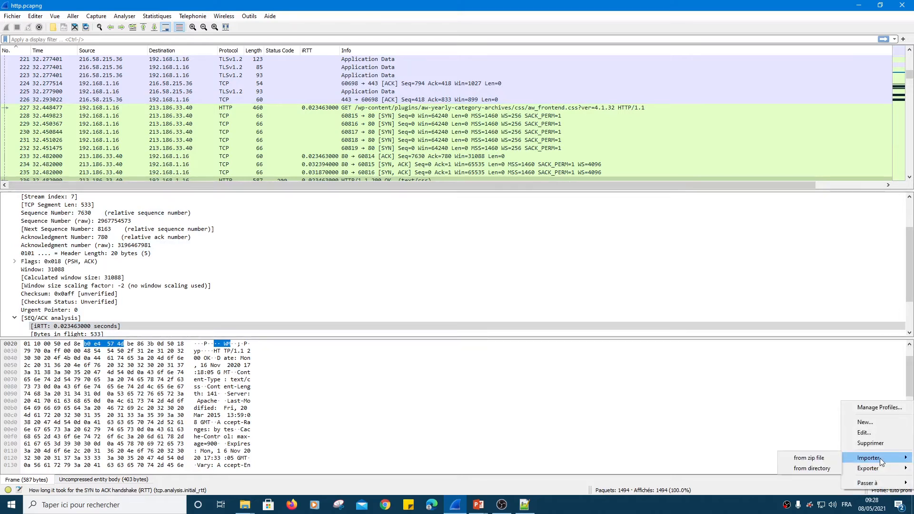
{"action": "left_click", "coordinate": [817, 471]}
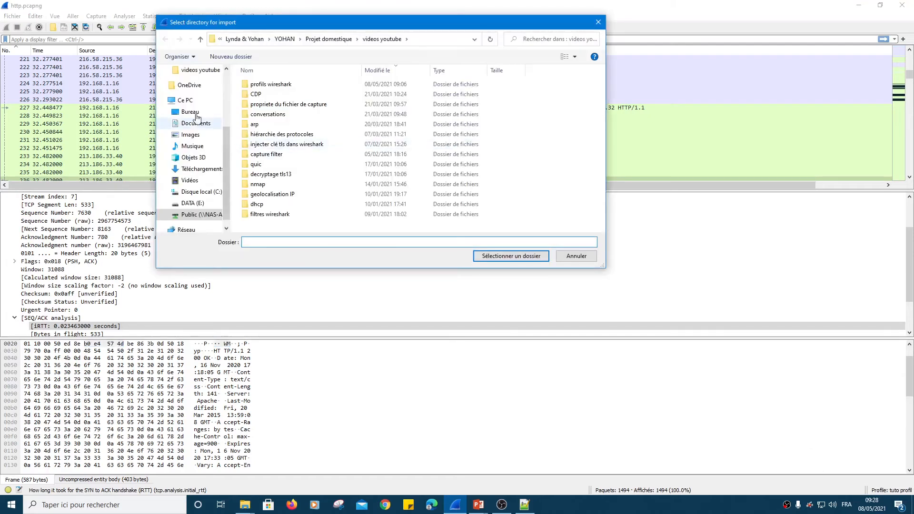
{"action": "scroll", "coordinate": [214, 127], "scroll_direction": "up", "scroll_amount": 4}
{"action": "left_click", "coordinate": [200, 90]}
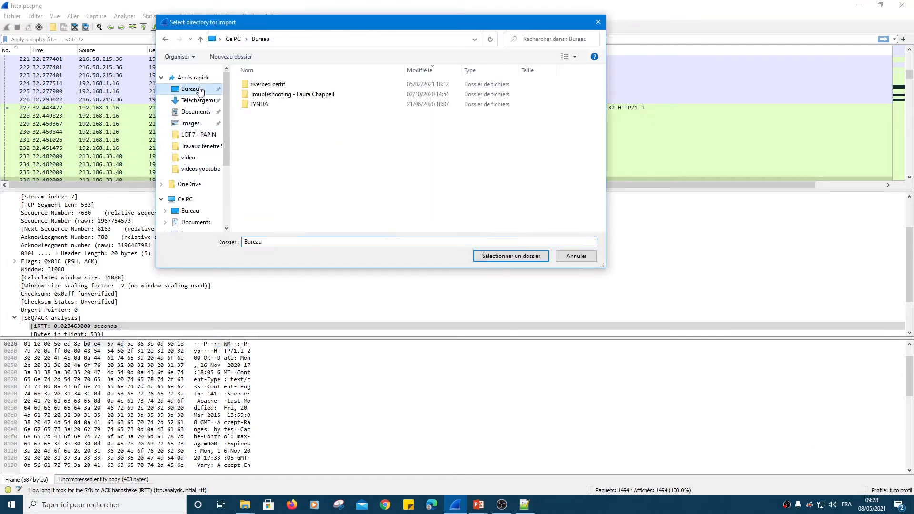
{"action": "left_click", "coordinate": [283, 95]}
{"action": "left_click", "coordinate": [511, 256]}
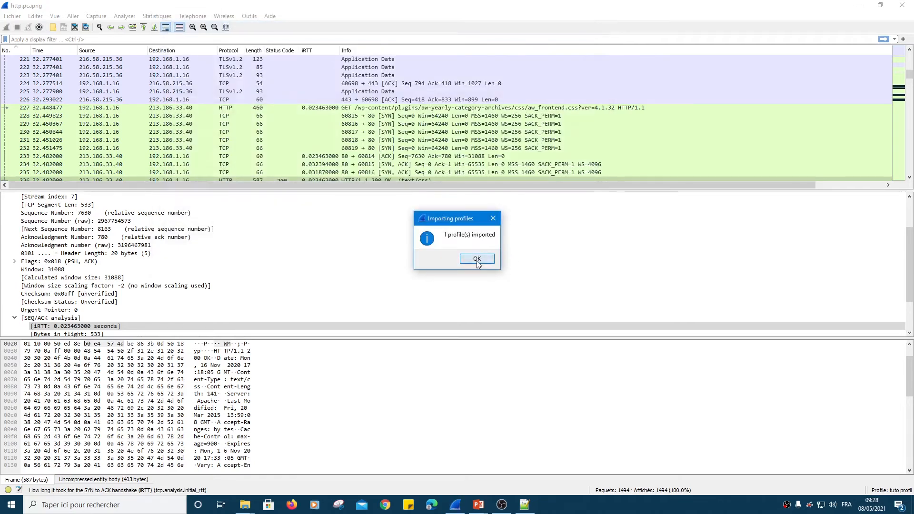
{"action": "left_click", "coordinate": [477, 259]}
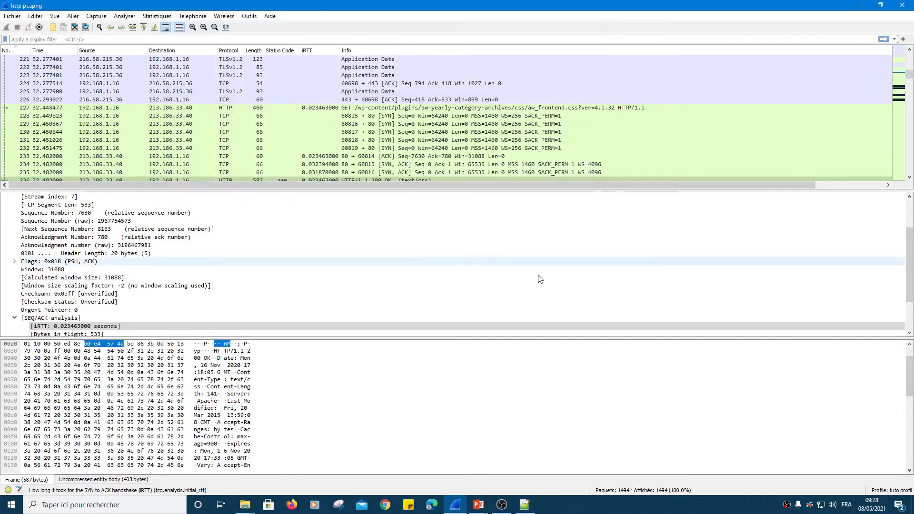
{"action": "left_click", "coordinate": [877, 490]}
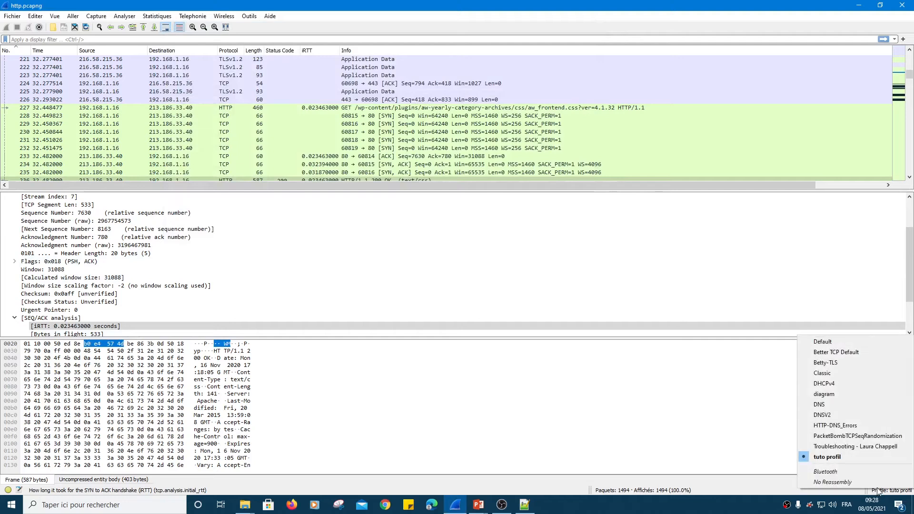
{"action": "left_click", "coordinate": [850, 449]}
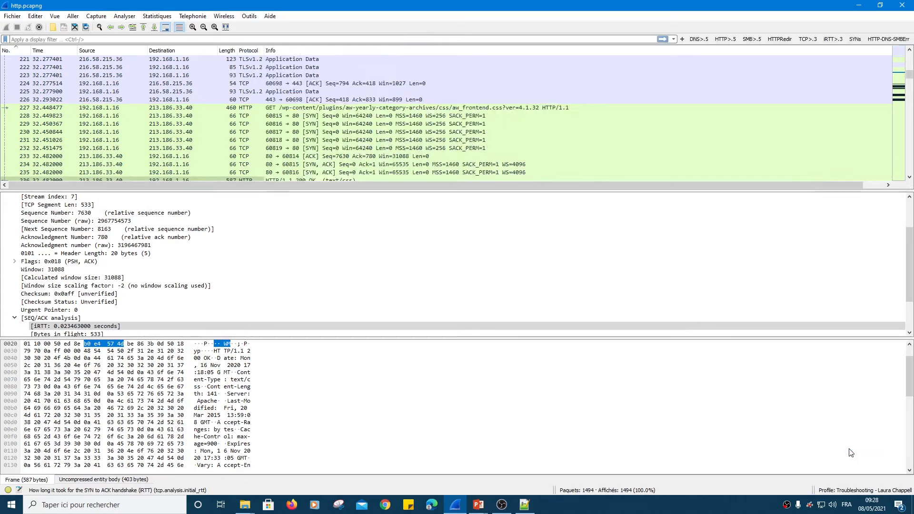
Look through the packets under the imported profile and try its SMB>.5 display filter, clearing it again.
{"action": "scroll", "coordinate": [415, 103], "scroll_direction": "down", "scroll_amount": 5}
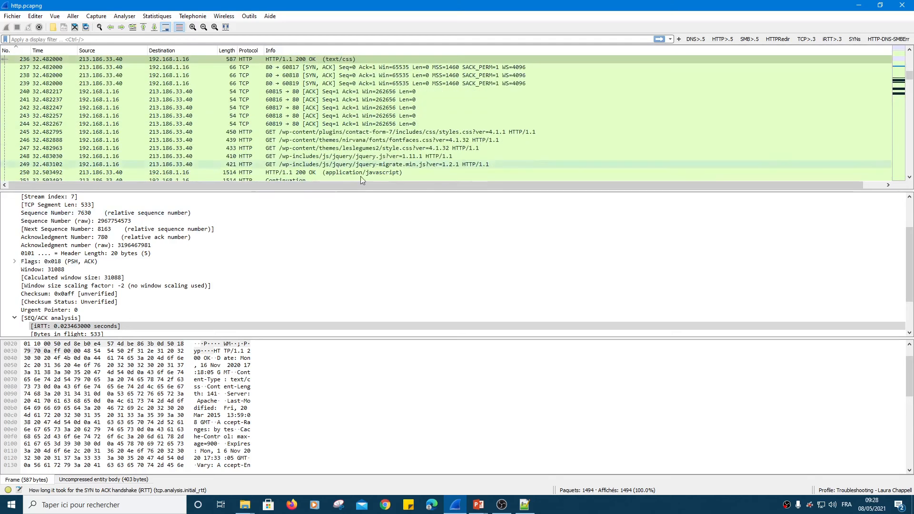
{"action": "scroll", "coordinate": [229, 250], "scroll_direction": "up", "scroll_amount": 2}
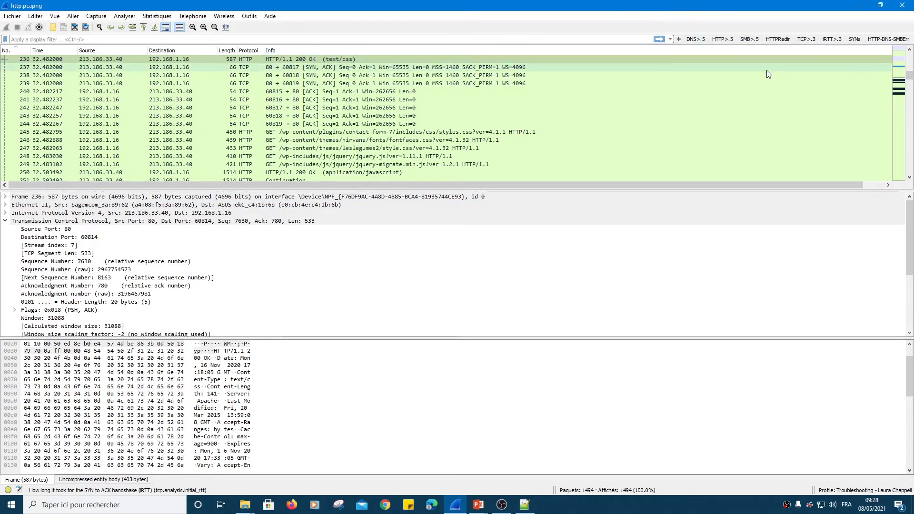
{"action": "left_click", "coordinate": [749, 39]}
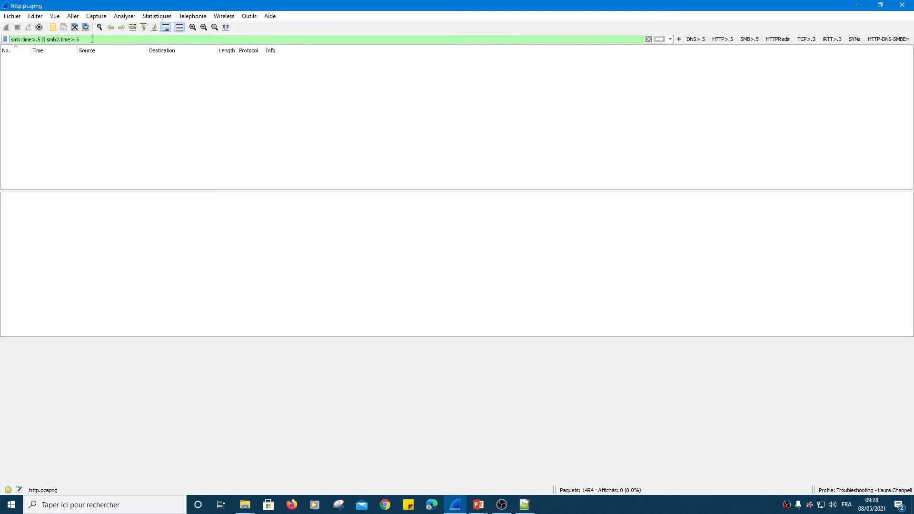
{"action": "left_click", "coordinate": [648, 39]}
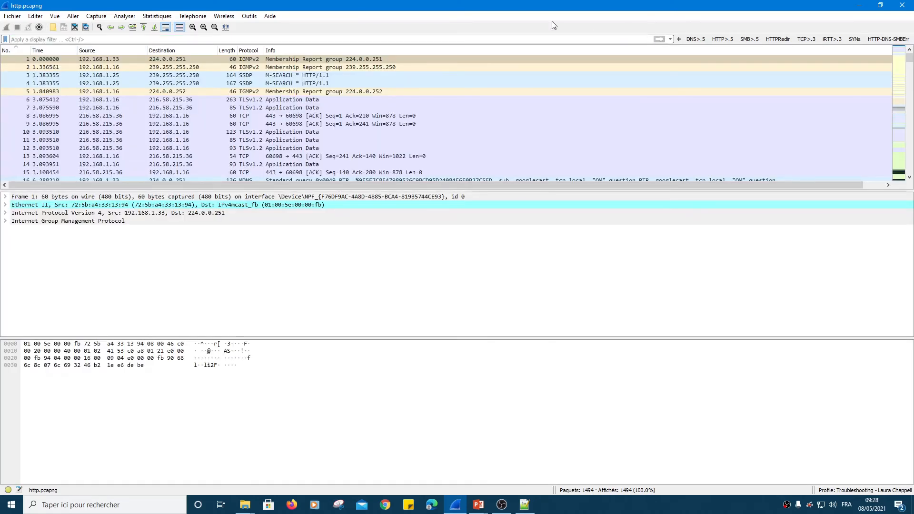
Examine the graphs defined in the imported profile's I/O Graphs window and close it.
{"action": "left_click", "coordinate": [153, 17]}
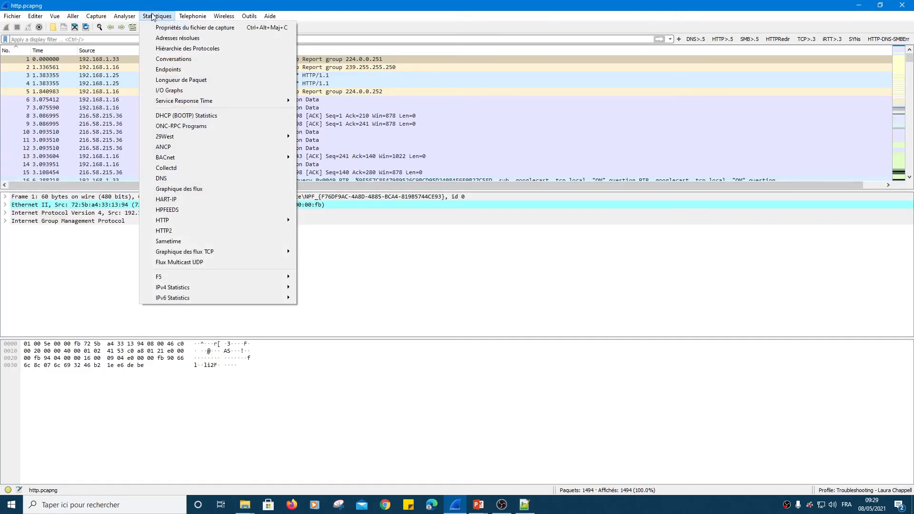
{"action": "left_click", "coordinate": [190, 91]}
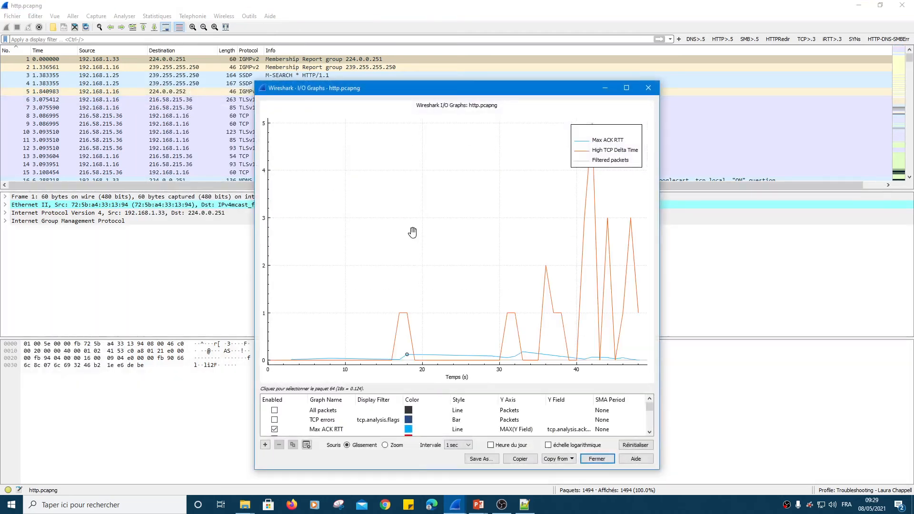
{"action": "scroll", "coordinate": [358, 422], "scroll_direction": "down", "scroll_amount": 5}
{"action": "scroll", "coordinate": [353, 417], "scroll_direction": "up", "scroll_amount": 5}
{"action": "left_click", "coordinate": [598, 458]}
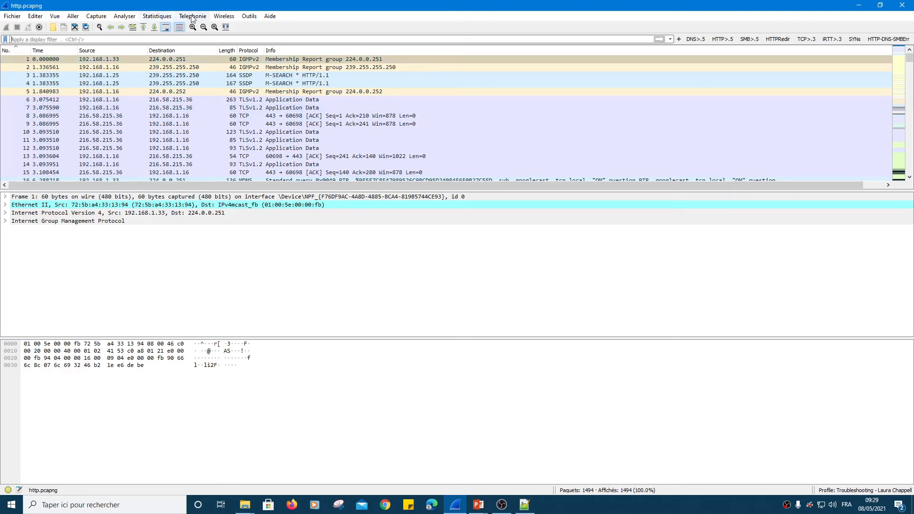
Find the personal configuration folder in the About Wireshark information and open it in File Explorer.
{"action": "left_click", "coordinate": [270, 17]}
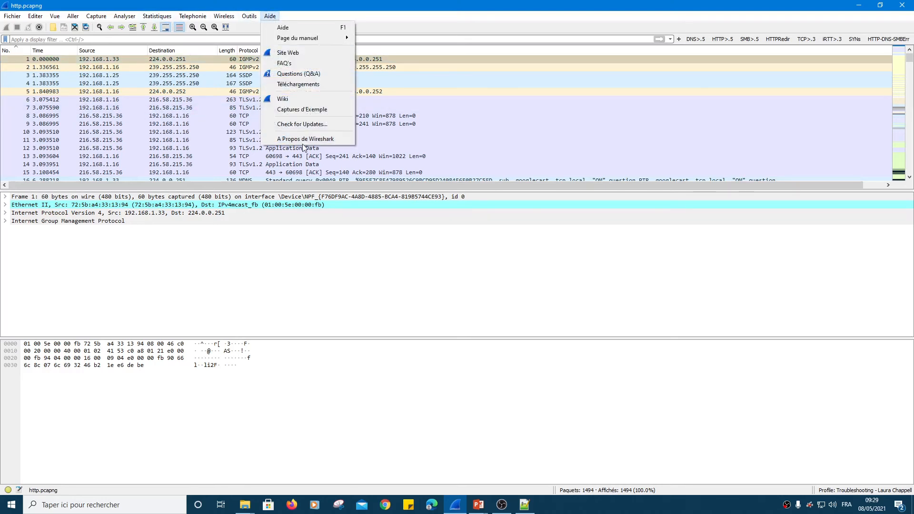
{"action": "left_click", "coordinate": [306, 139]}
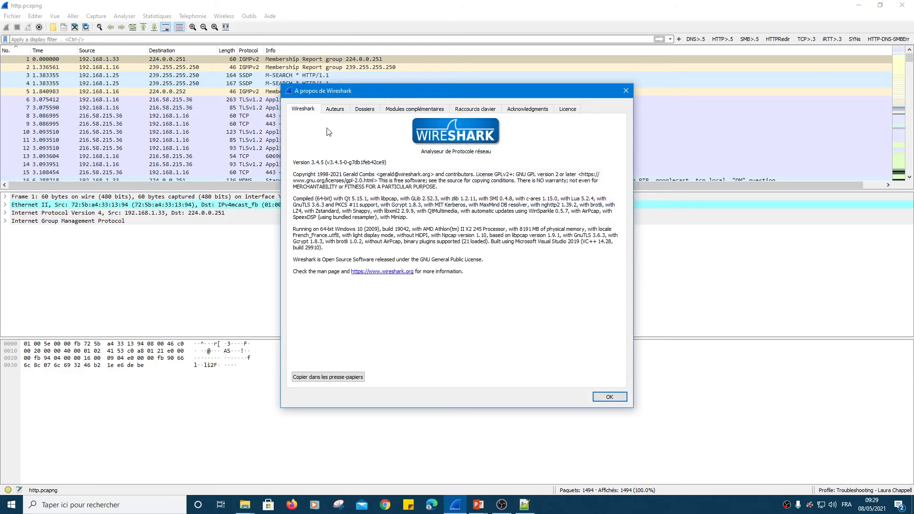
{"action": "left_click", "coordinate": [361, 110]}
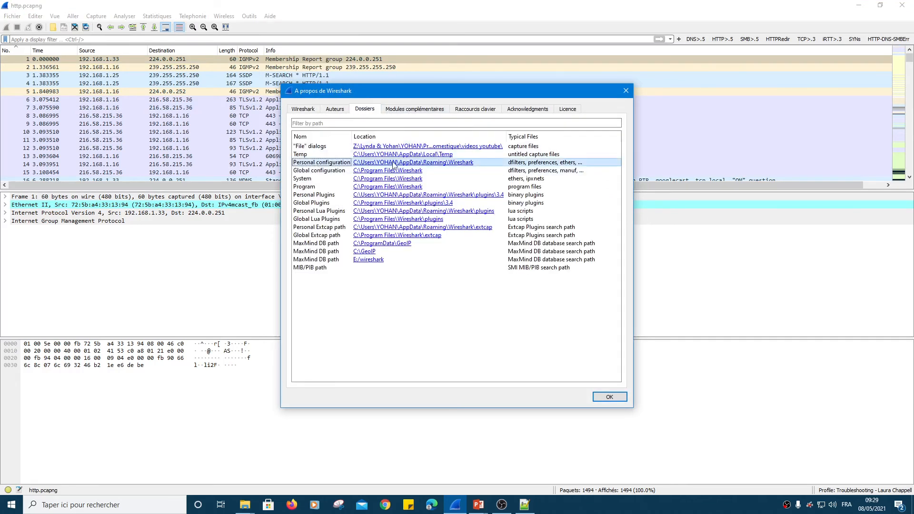
{"action": "left_click", "coordinate": [420, 164]}
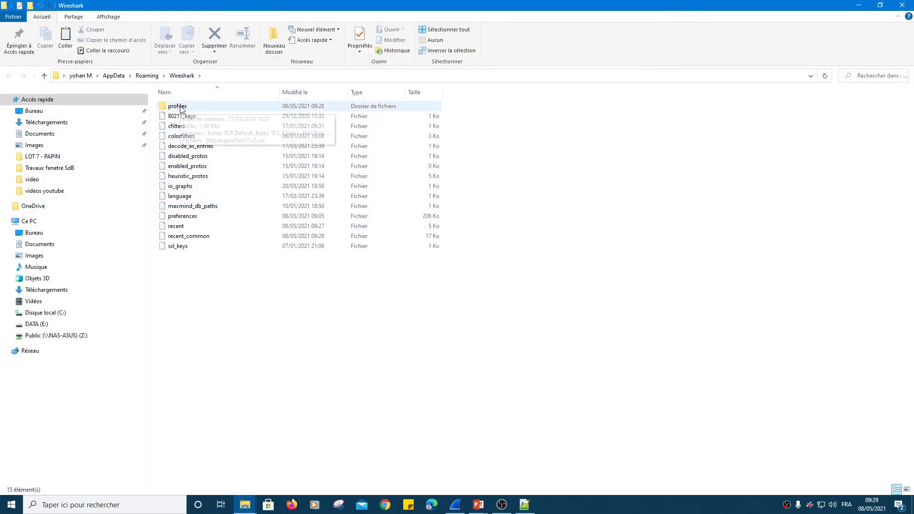
Open the tuto profil folder inside the profiles folder and look over the files stored in it.
{"action": "double_click", "coordinate": [181, 108]}
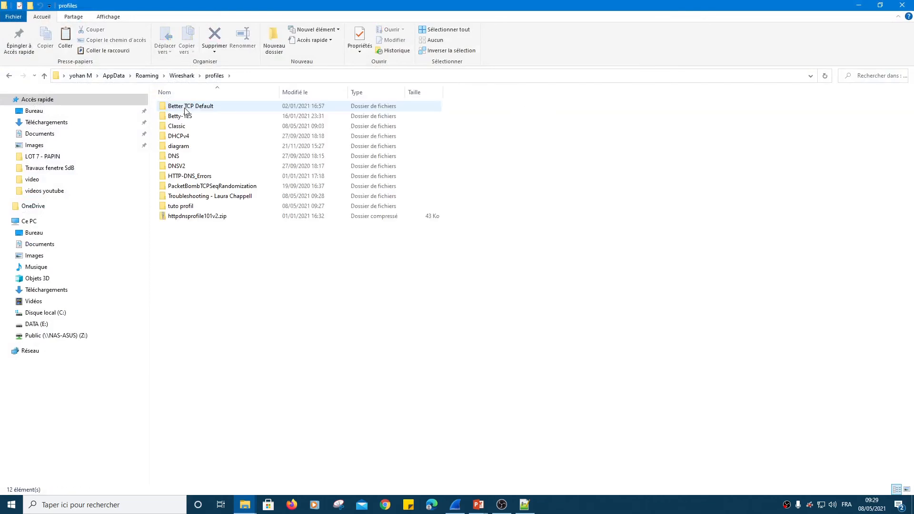
{"action": "double_click", "coordinate": [181, 206]}
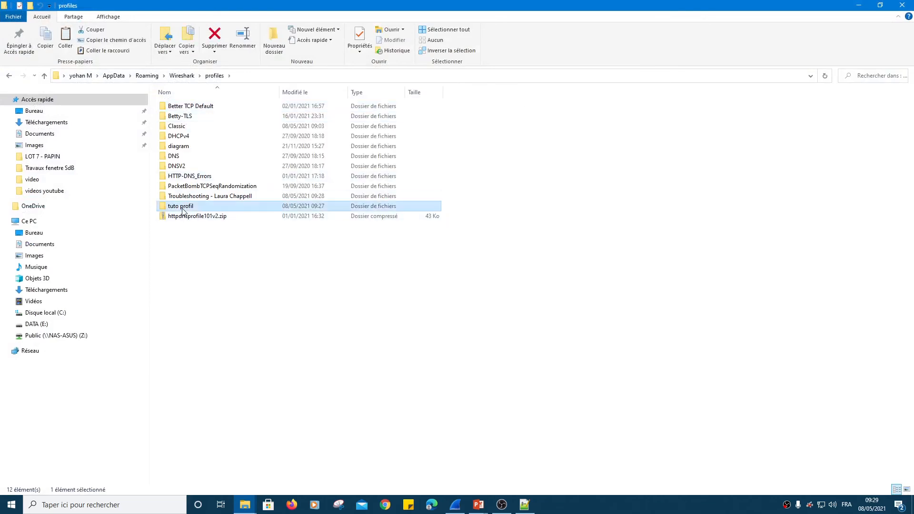
{"action": "left_click", "coordinate": [181, 118]}
{"action": "right_click", "coordinate": [181, 121]}
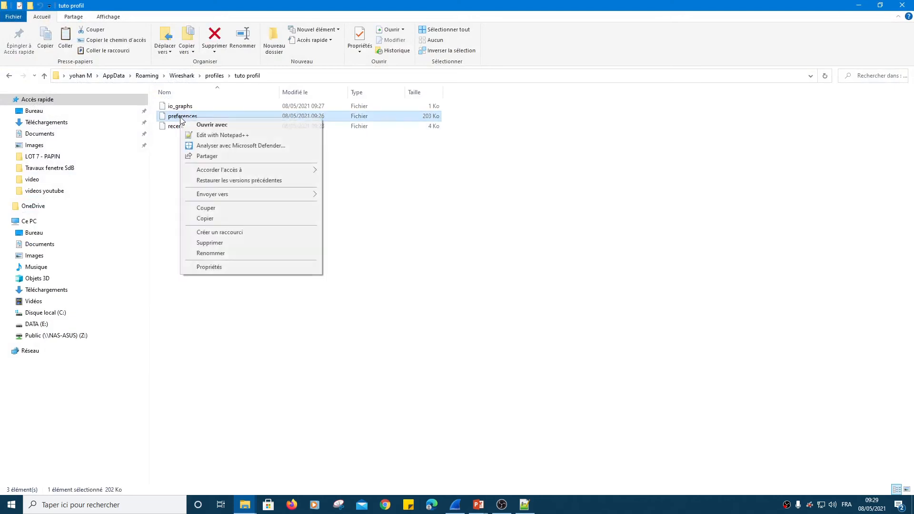
{"action": "left_click", "coordinate": [195, 111]}
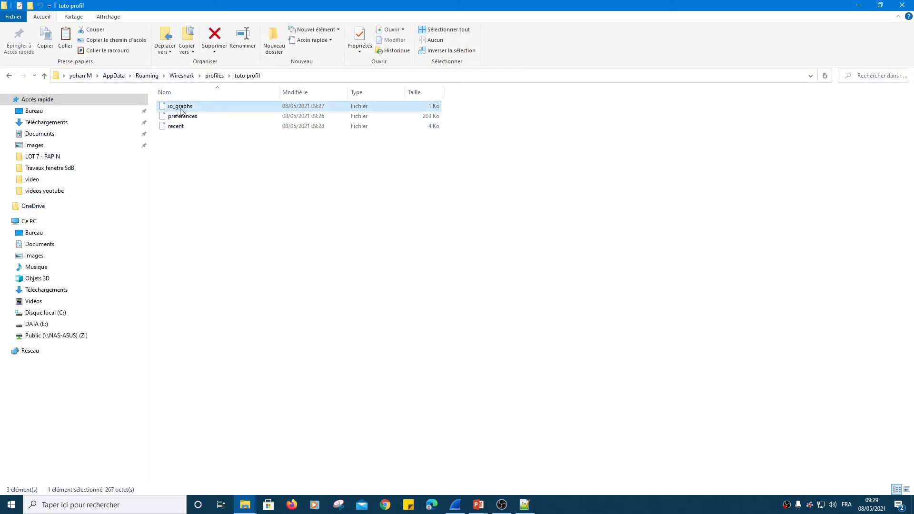
Open the tuto profil preferences file in Notepad++, decline reloading it, and examine its packet list column and layout settings.
{"action": "right_click", "coordinate": [191, 121]}
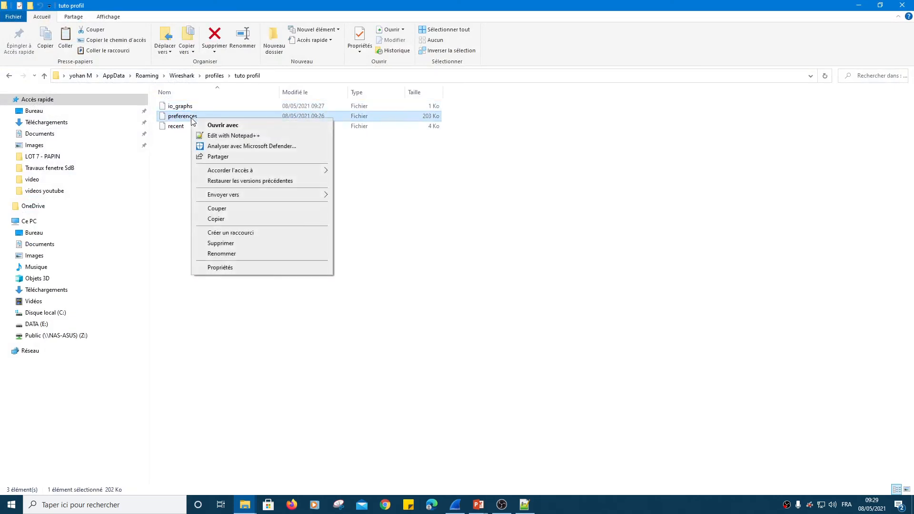
{"action": "left_click", "coordinate": [221, 137]}
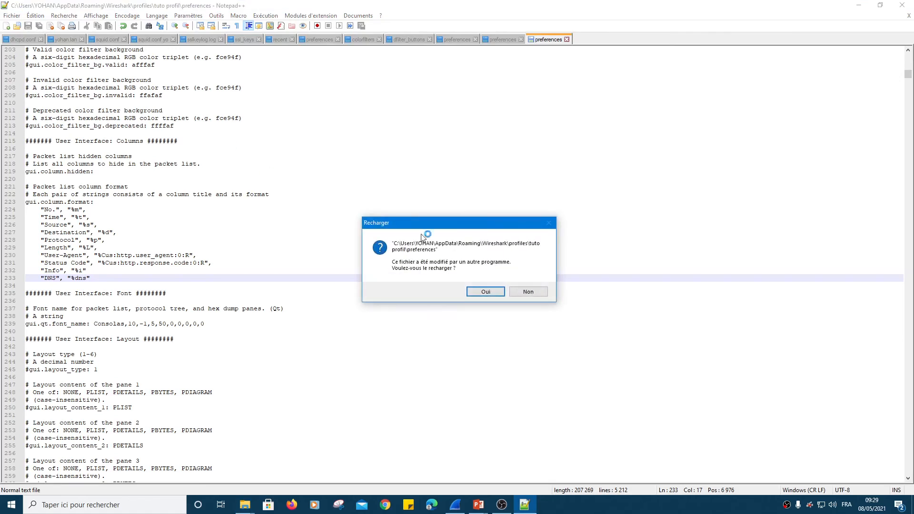
{"action": "left_click", "coordinate": [527, 291]}
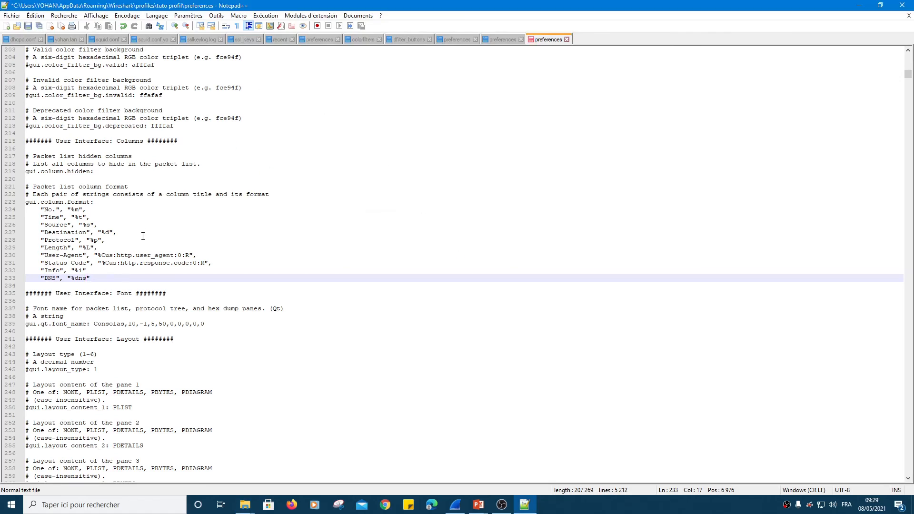
{"action": "scroll", "coordinate": [176, 324], "scroll_direction": "down", "scroll_amount": 14}
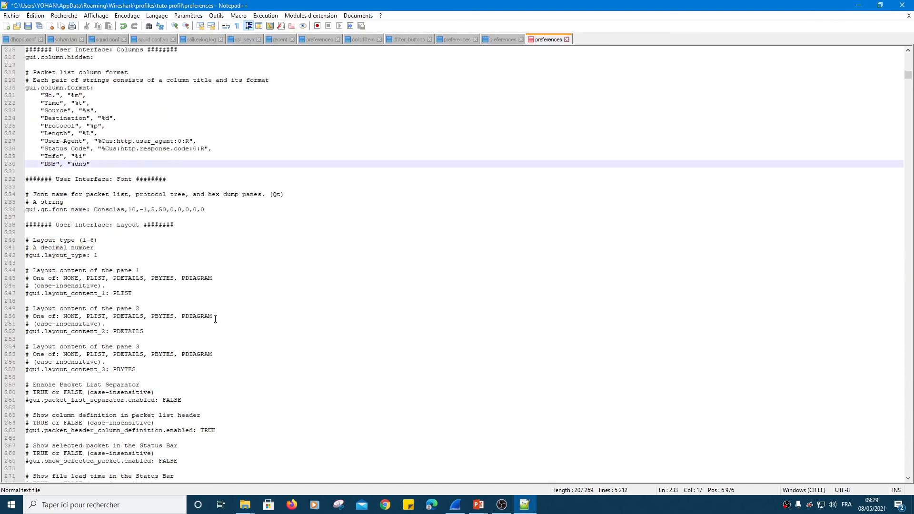
{"action": "scroll", "coordinate": [135, 376], "scroll_direction": "up", "scroll_amount": 20}
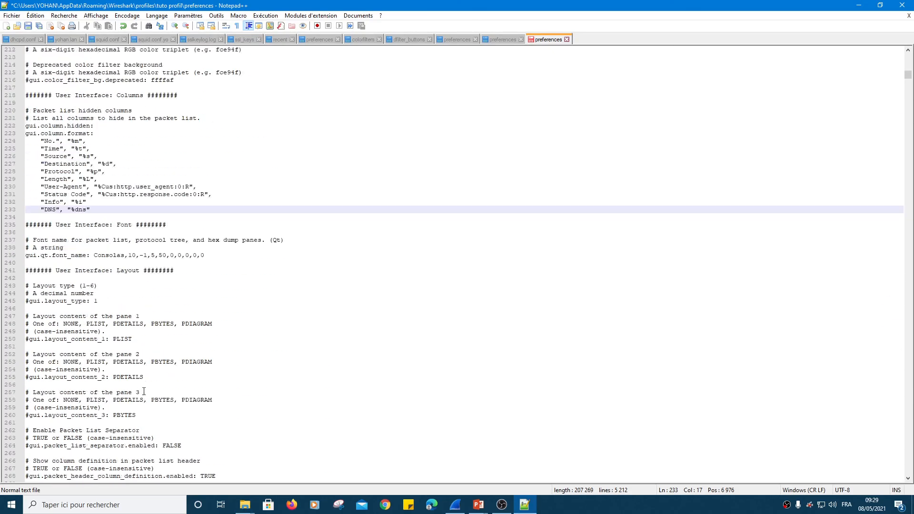